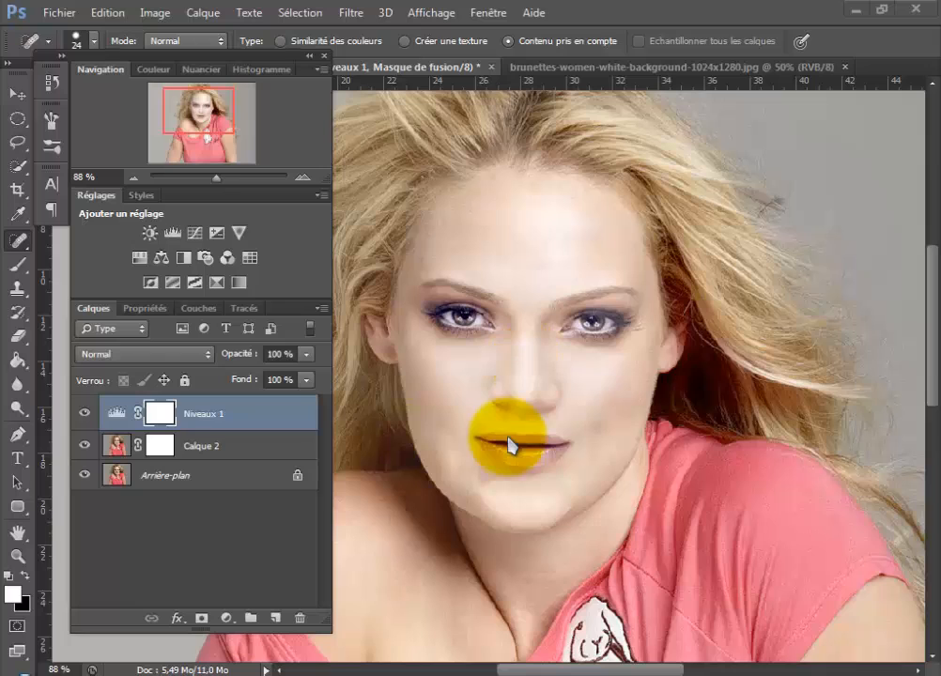
Compare the face with Calque 2 hidden and shown, and view the brunette source portrait
click(83, 449)
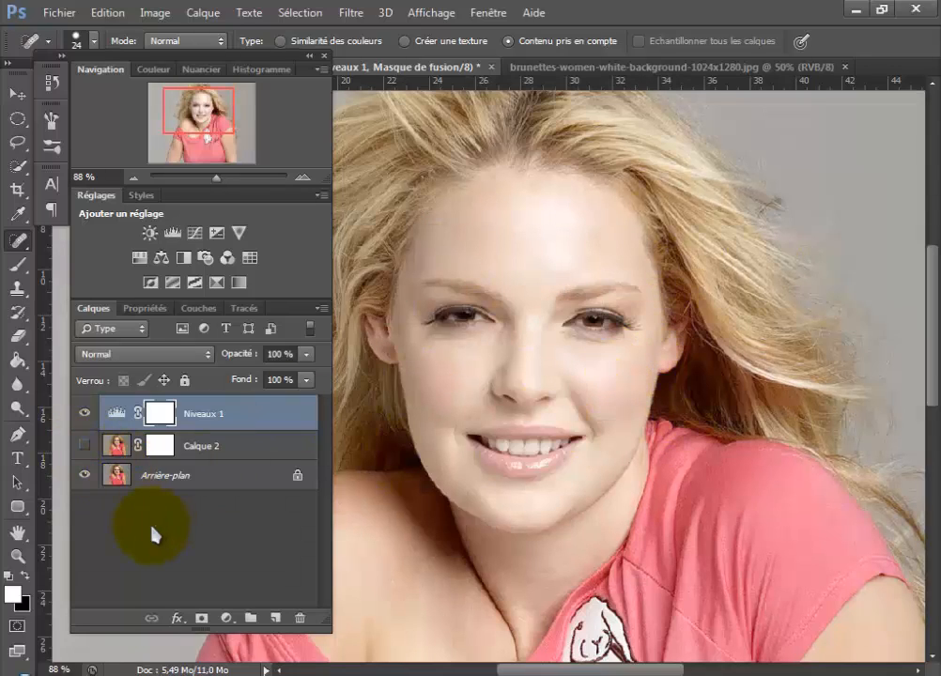
click(85, 446)
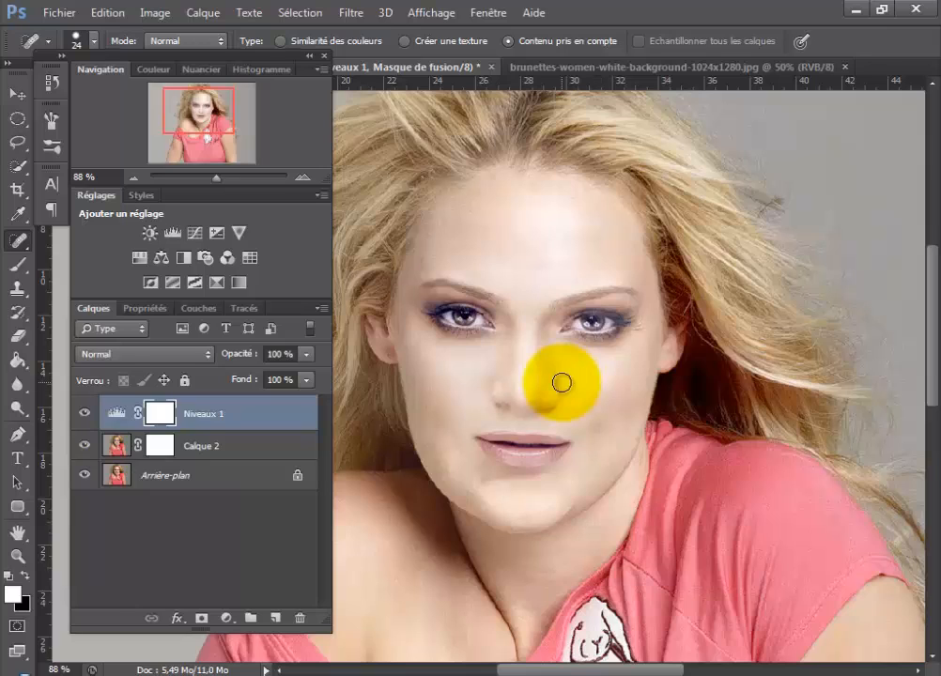
drag(243, 67, 399, 249)
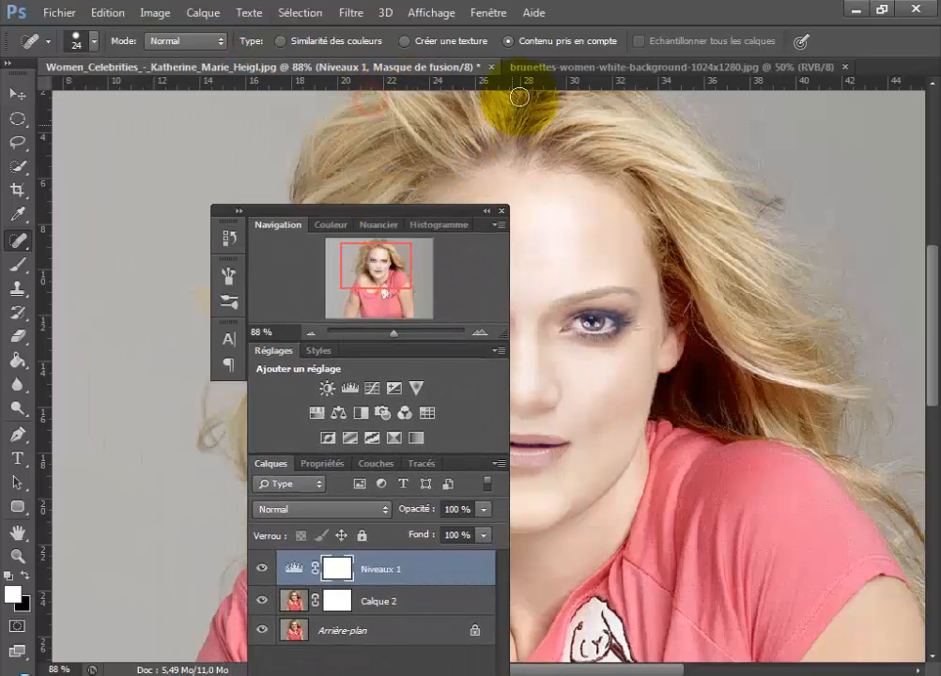
click(552, 68)
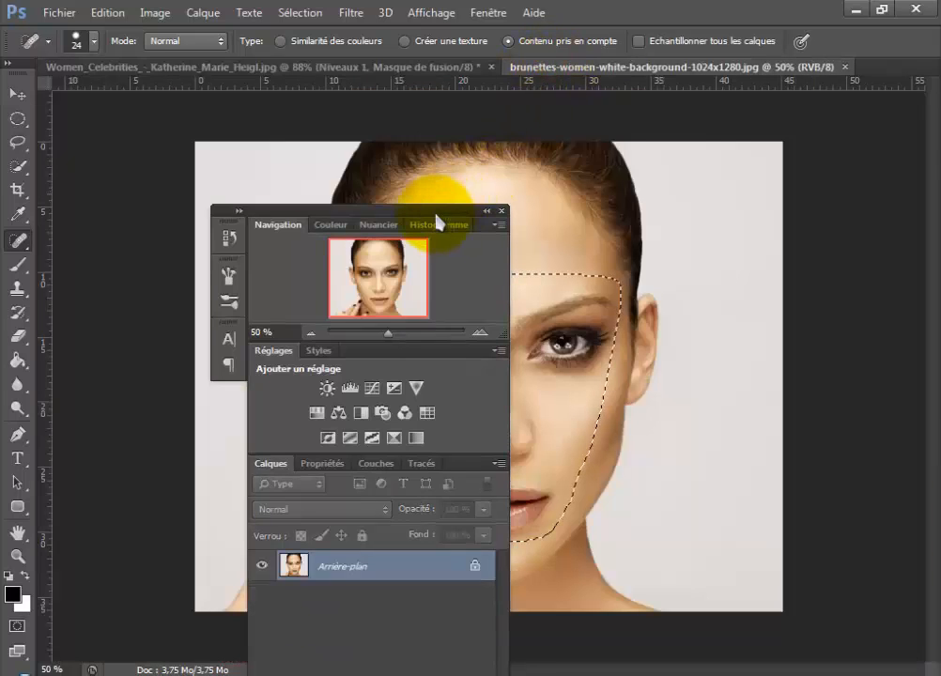
drag(435, 212, 452, 254)
drag(472, 355, 538, 602)
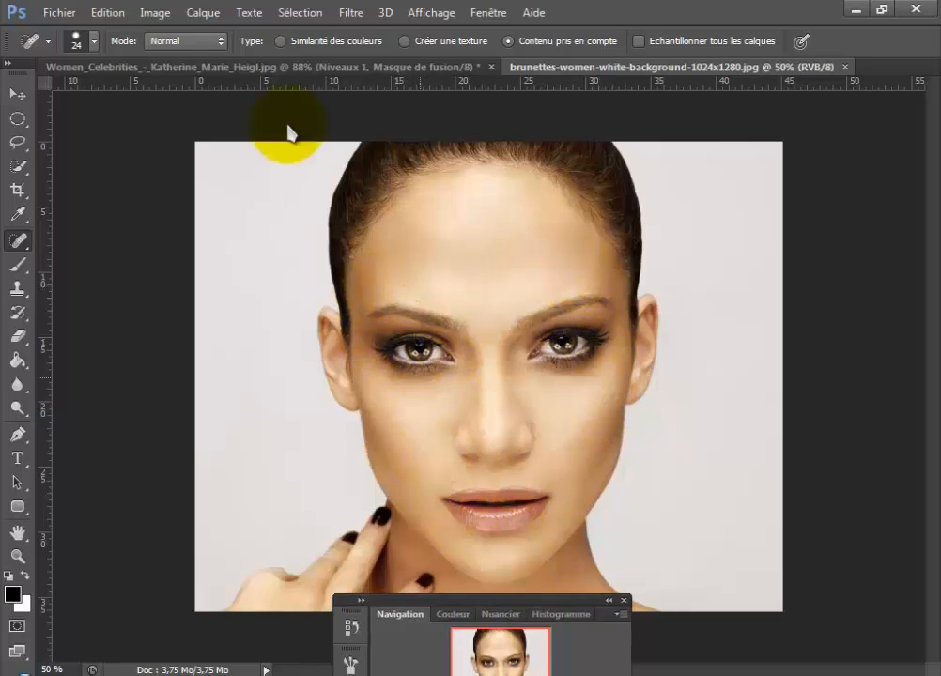
click(275, 67)
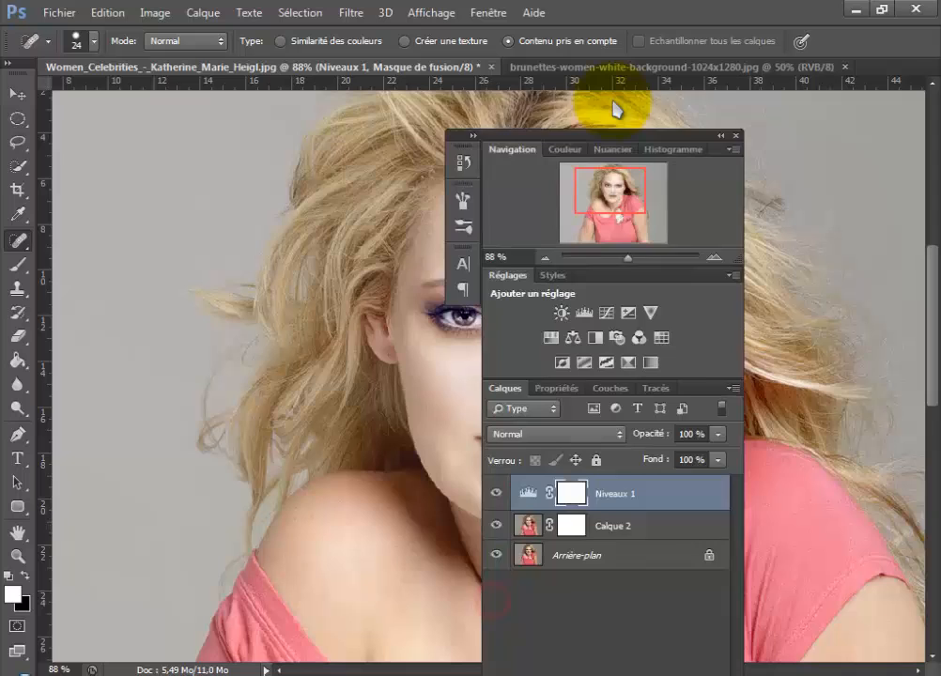
Remove the Niveaux 1 and Calque 2 layers by reverting the blonde portrait to its original background
drag(613, 102, 616, 99)
click(504, 464)
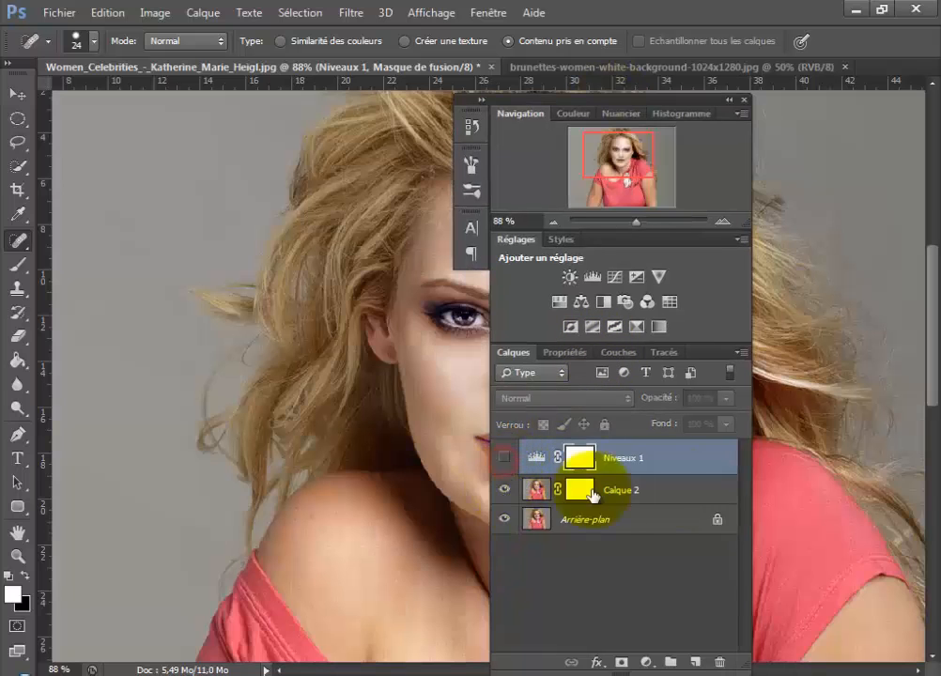
click(664, 467)
key(Delete)
key(F12)
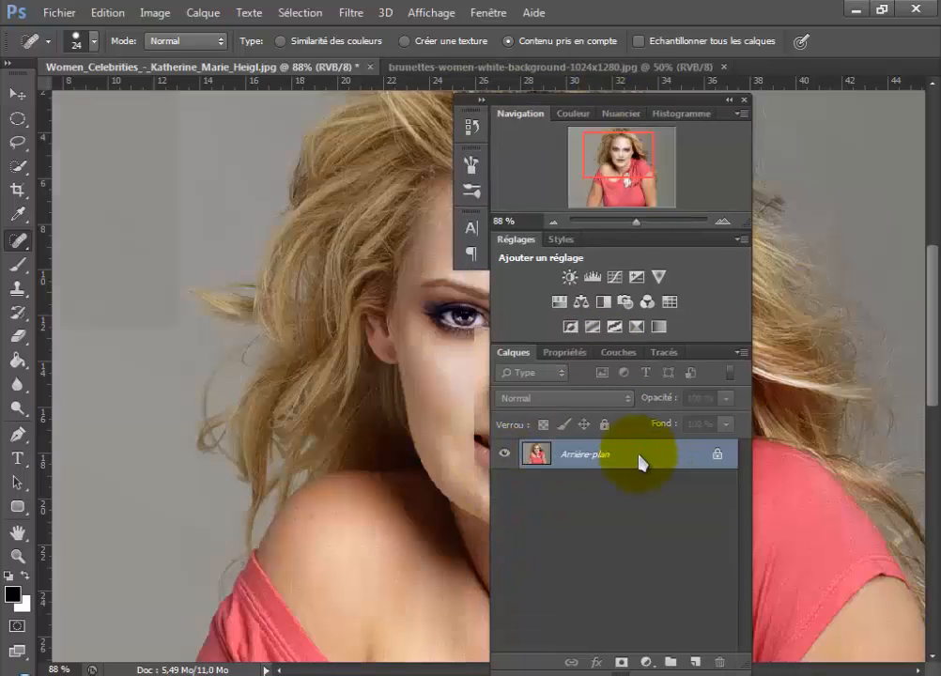
View the brunette portrait for comparison and return to the blonde portrait
drag(631, 100, 155, 461)
click(450, 75)
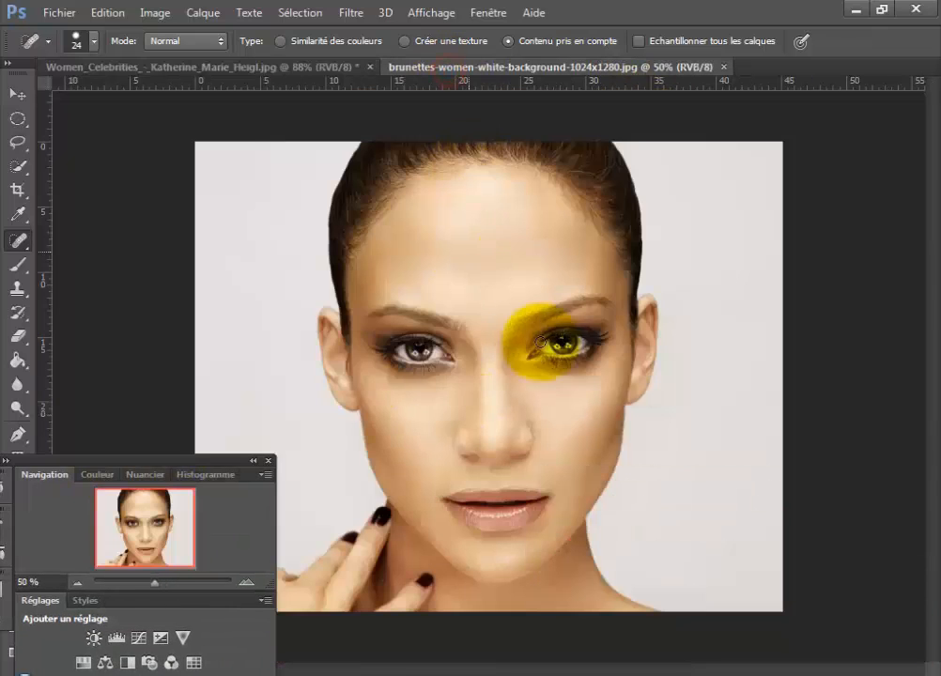
click(214, 70)
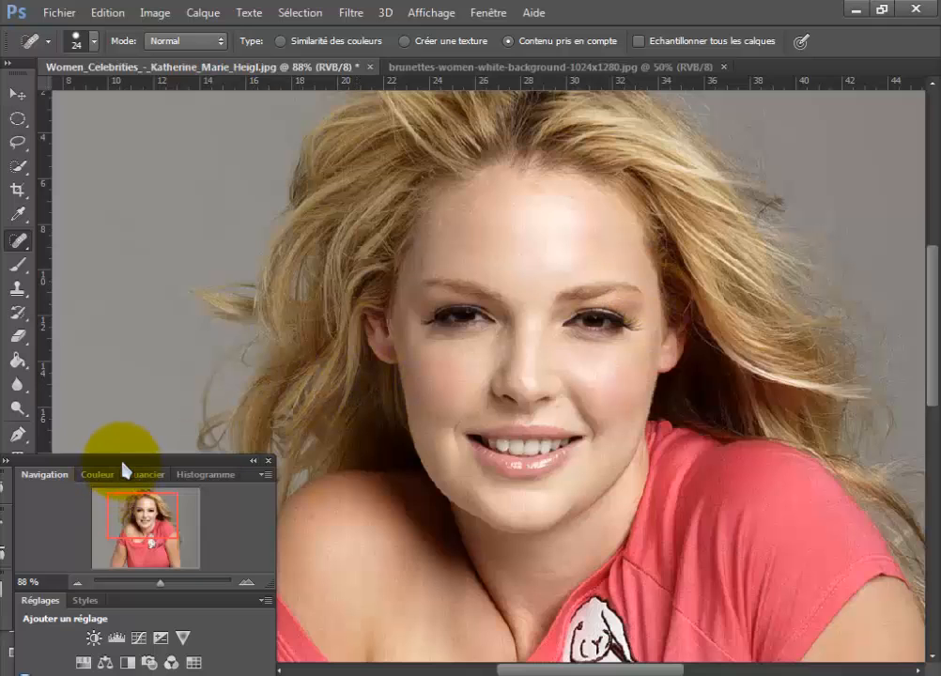
Duplicate the blonde portrait's background layer
drag(123, 462, 234, 207)
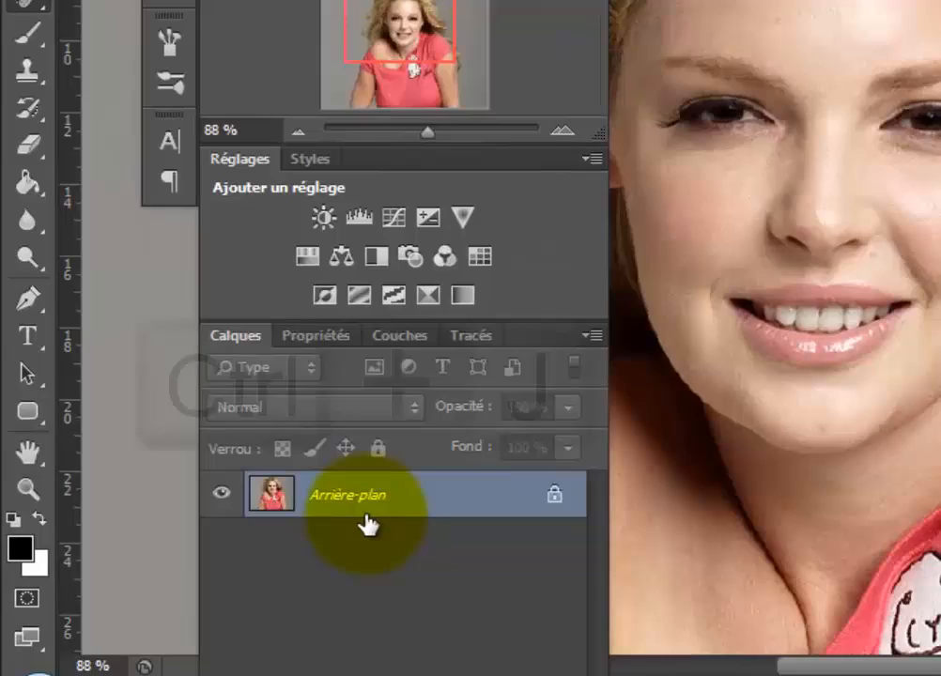
key(ctrl+j)
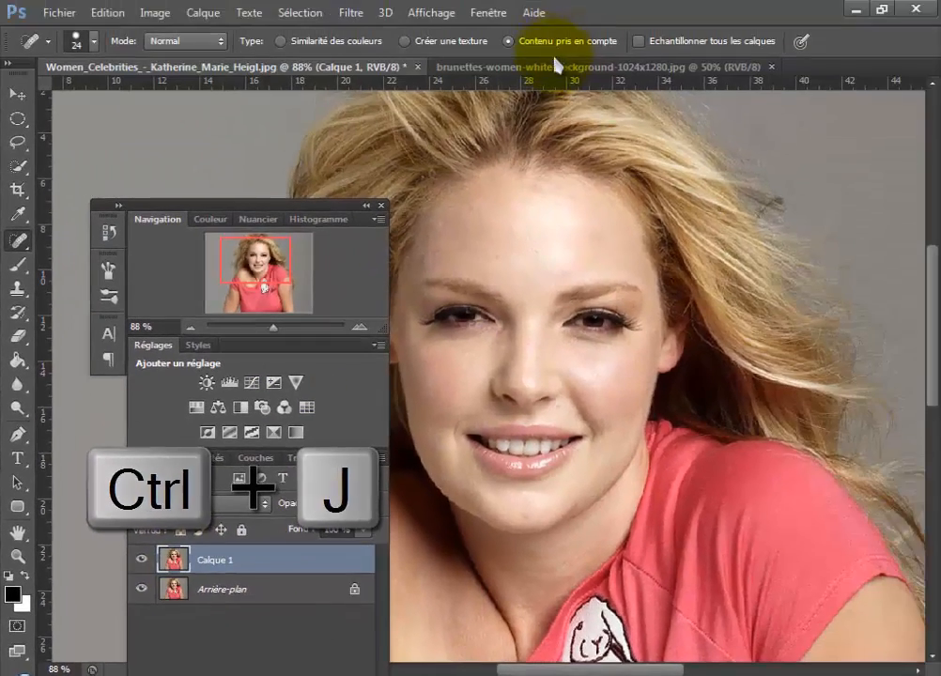
In the brunette portrait, select the face freehand with the Lasso, from above the eyebrows down to just below the lips
click(557, 68)
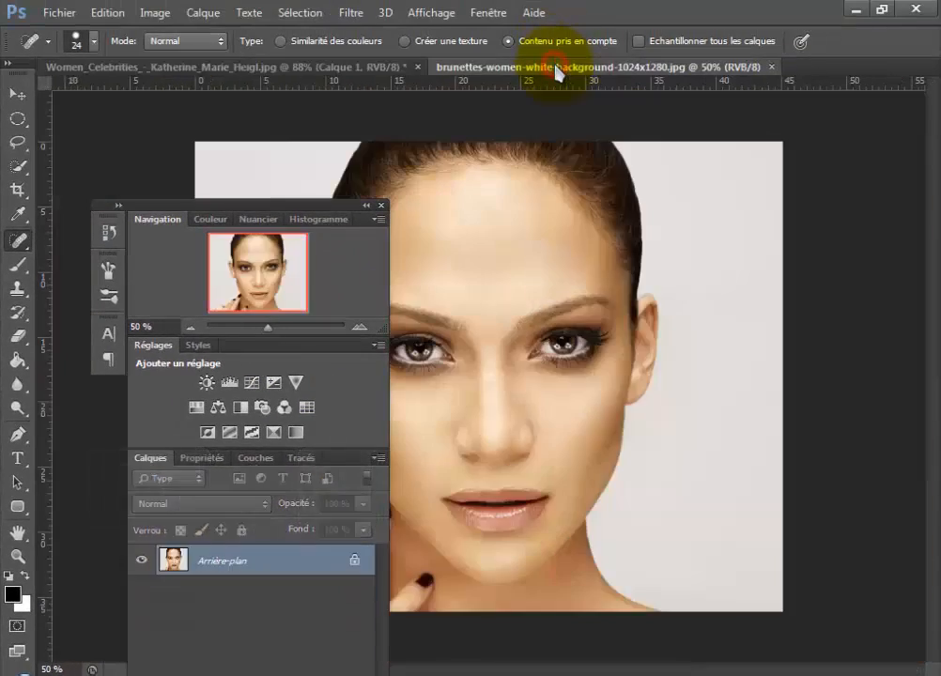
drag(326, 205, 344, 523)
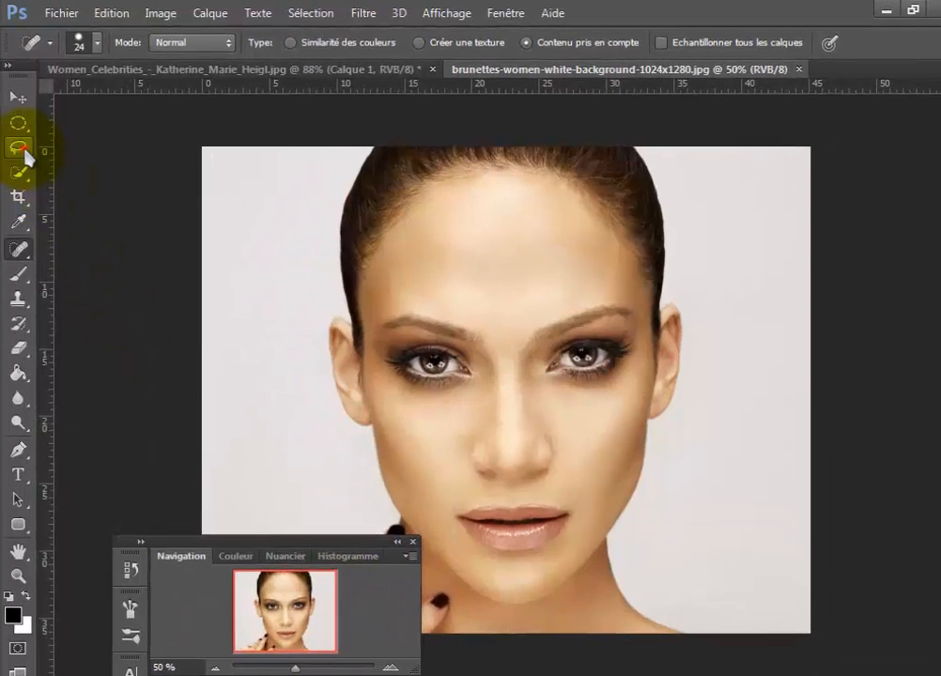
click(19, 144)
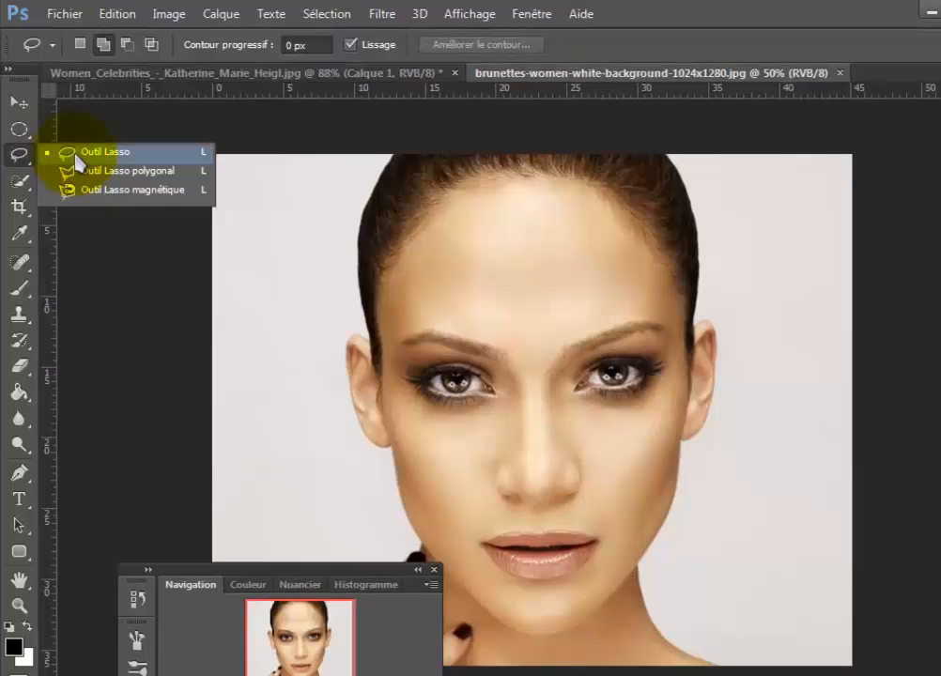
click(86, 155)
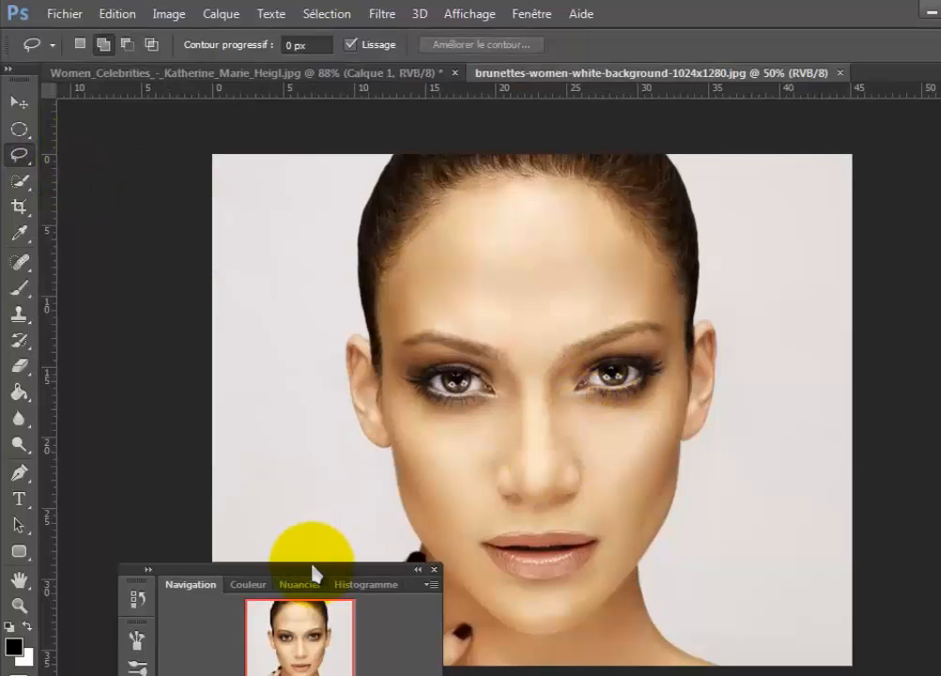
drag(311, 568, 314, 649)
drag(539, 599, 600, 575)
drag(636, 543, 666, 445)
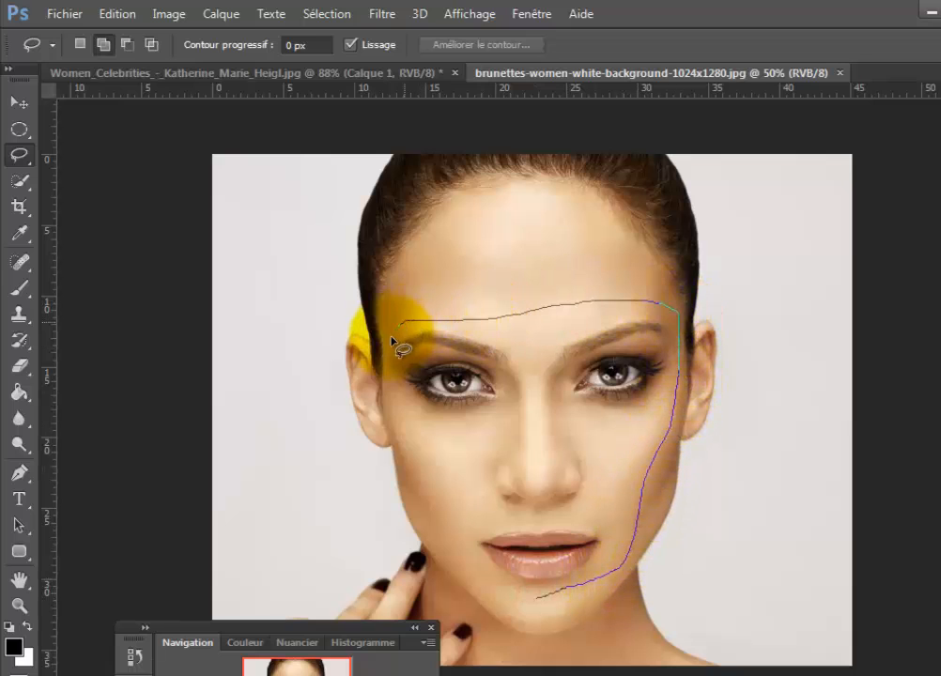
mouse_move(395, 398)
mouse_down()
mouse_move(444, 485)
mouse_move(461, 549)
mouse_move(556, 609)
mouse_up()
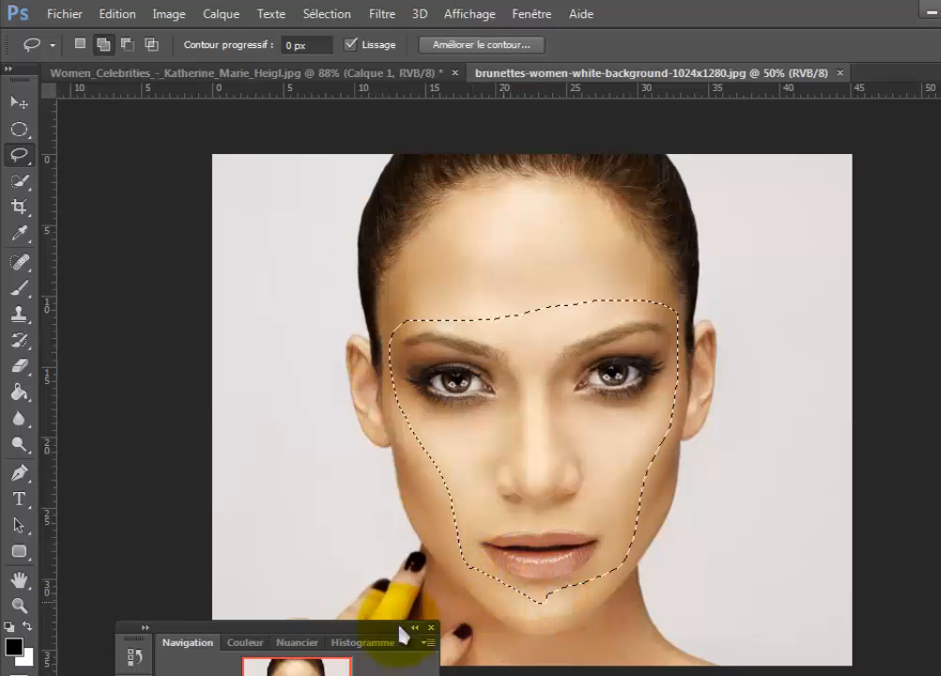
Copy the selected face and paste it above Calque 1 in the blonde portrait
drag(343, 634, 390, 585)
key(ctrl+c)
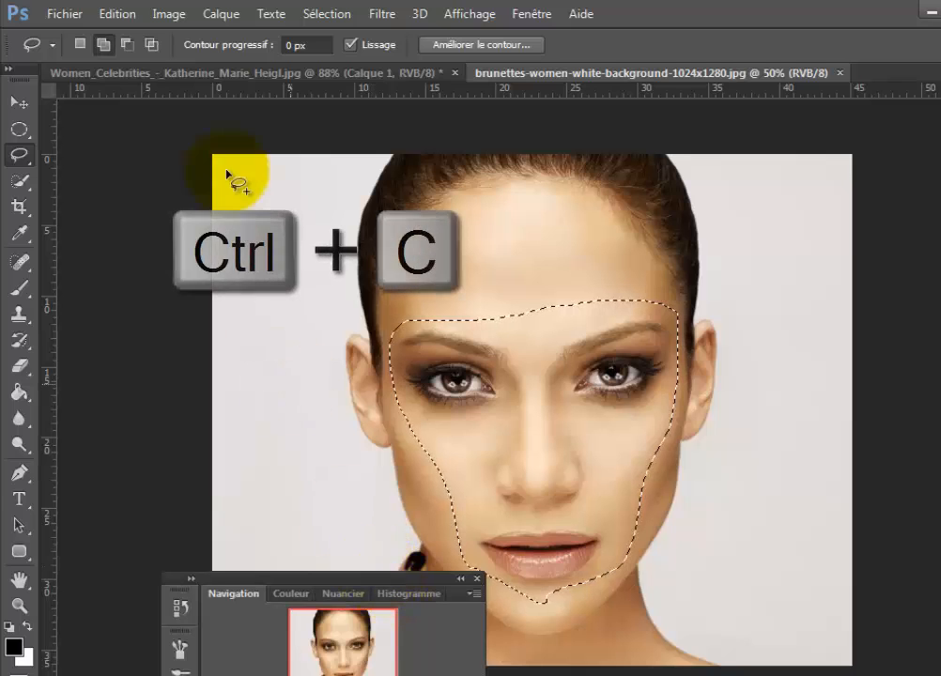
click(240, 74)
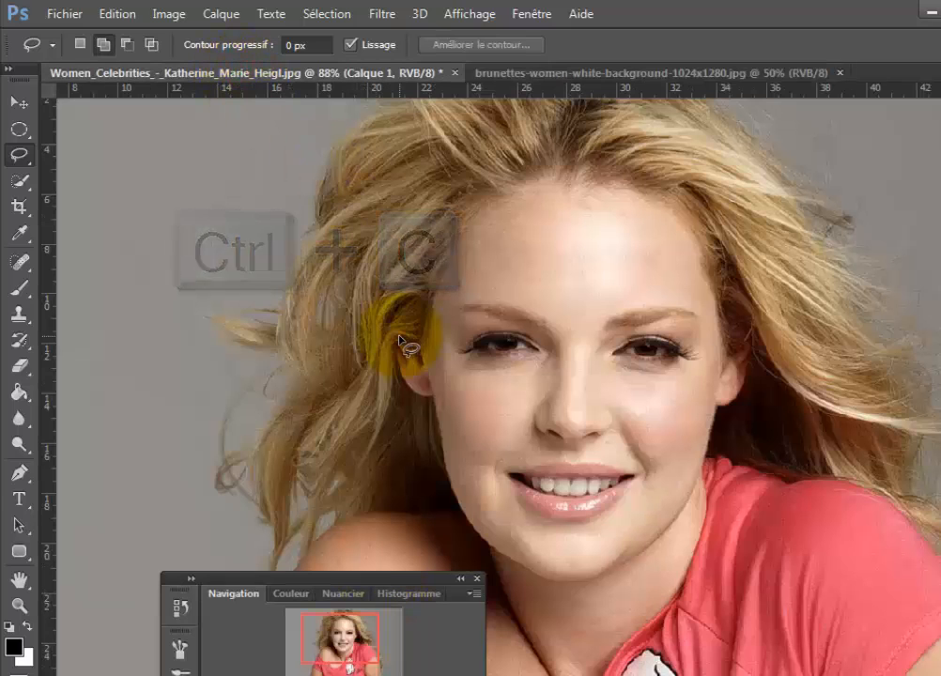
drag(387, 578, 355, 194)
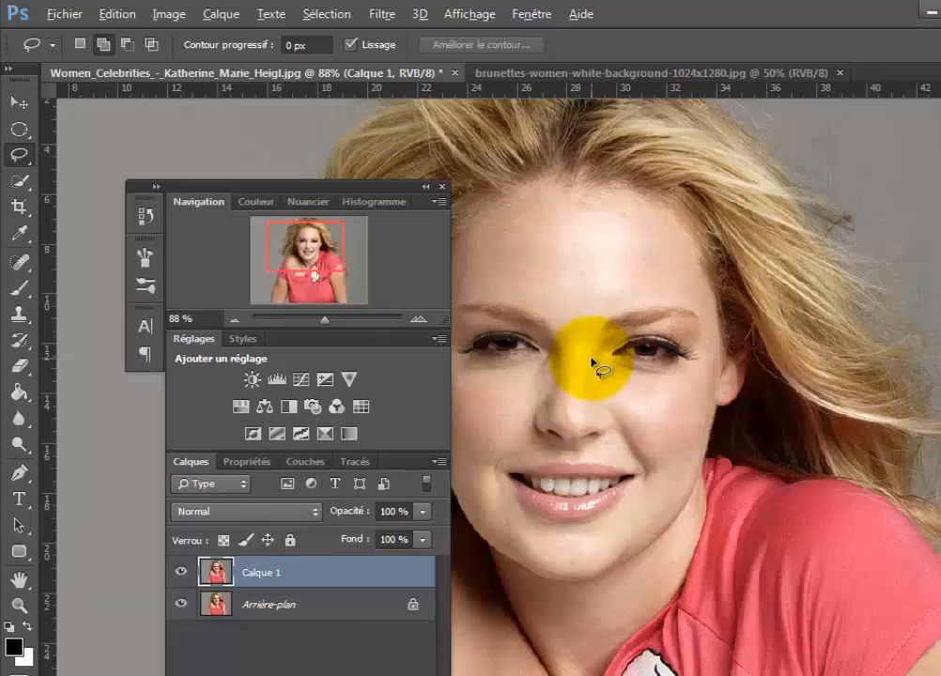
scroll(592, 362, down, 4)
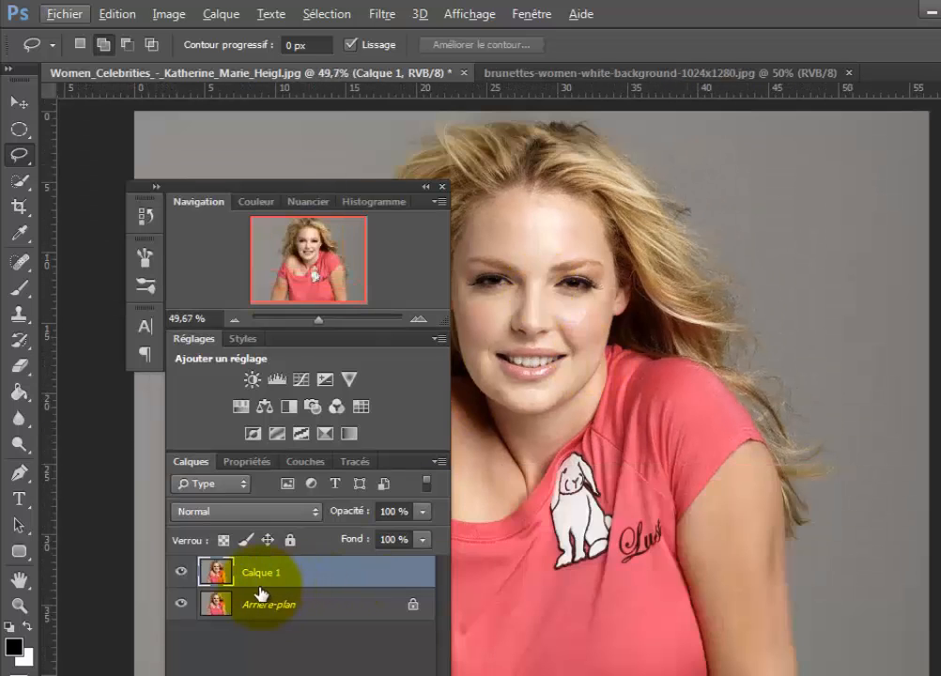
click(267, 574)
drag(365, 188, 388, 628)
key(ctrl+v)
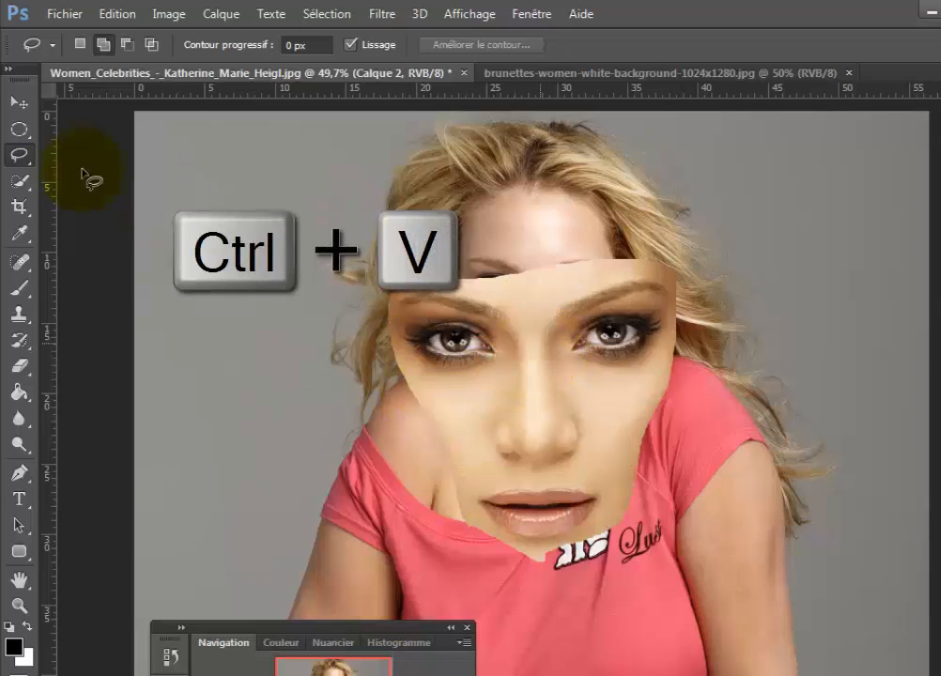
Set the pasted face layer's opacity to 50%
click(19, 102)
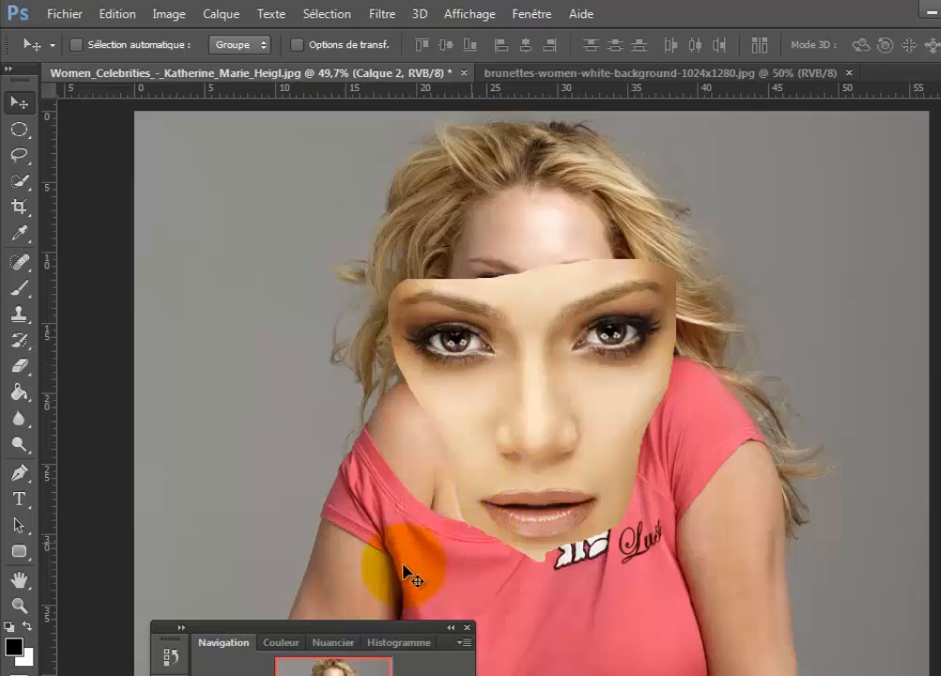
drag(394, 627, 360, 181)
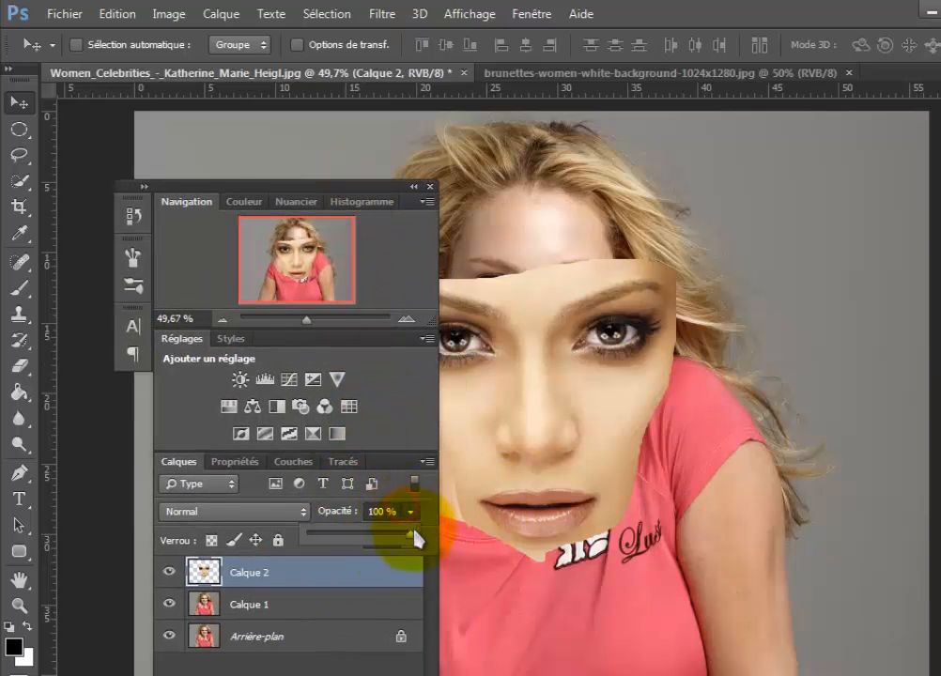
drag(390, 543, 361, 543)
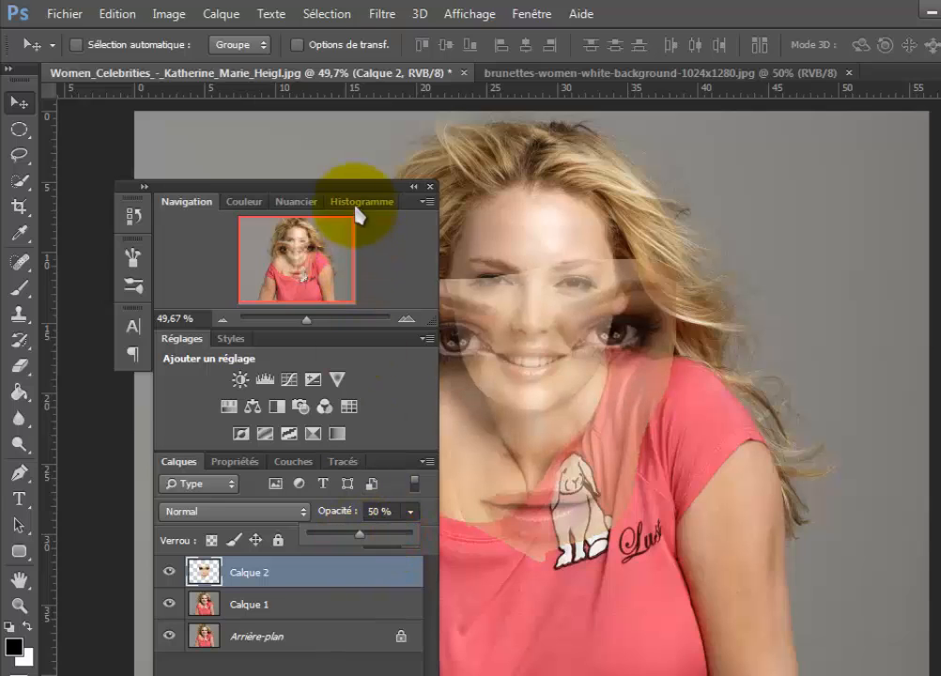
drag(355, 187, 364, 672)
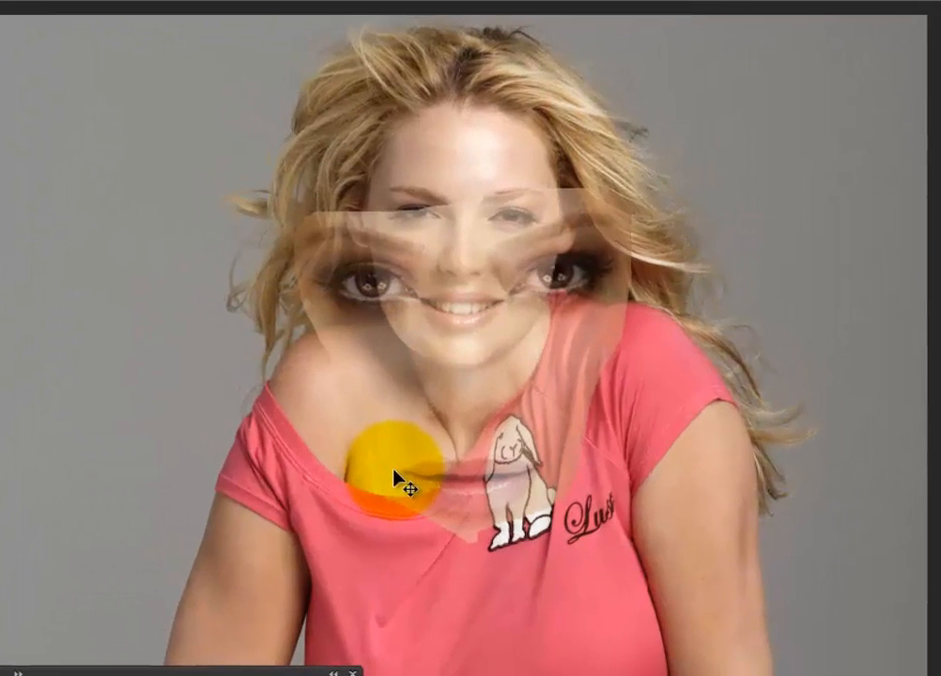
Free-transform the pasted face, placing its pivot on the left-hand eye and scaling it down to match the blonde woman's face
key(ctrl+t)
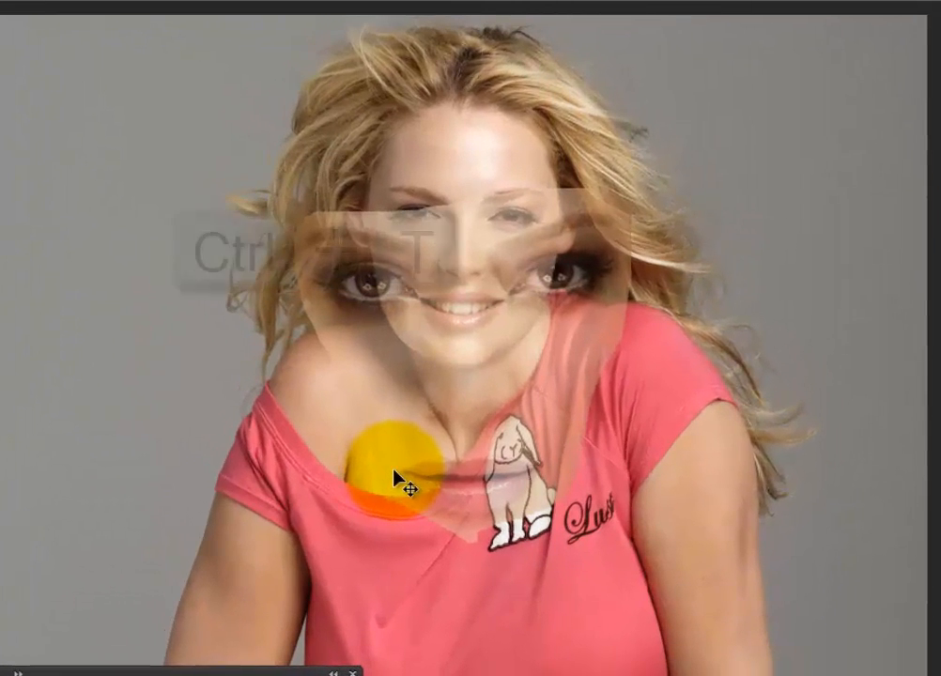
mouse_move(500, 329)
mouse_down()
mouse_move(542, 265)
mouse_move(540, 250)
mouse_move(545, 267)
mouse_move(531, 248)
mouse_move(531, 284)
mouse_move(527, 241)
mouse_up()
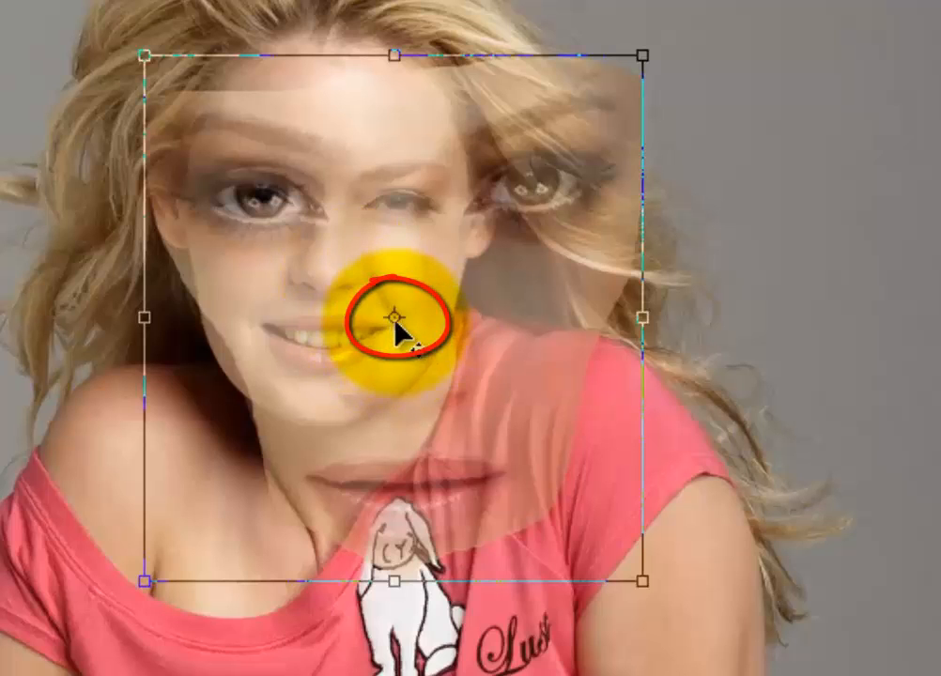
drag(395, 318, 261, 195)
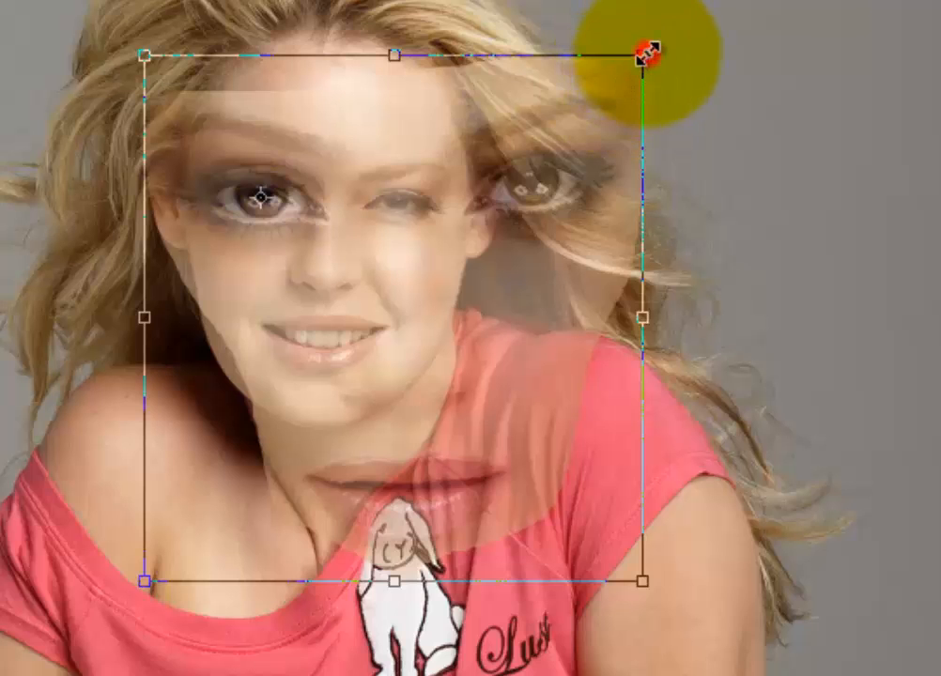
drag(646, 53, 501, 298)
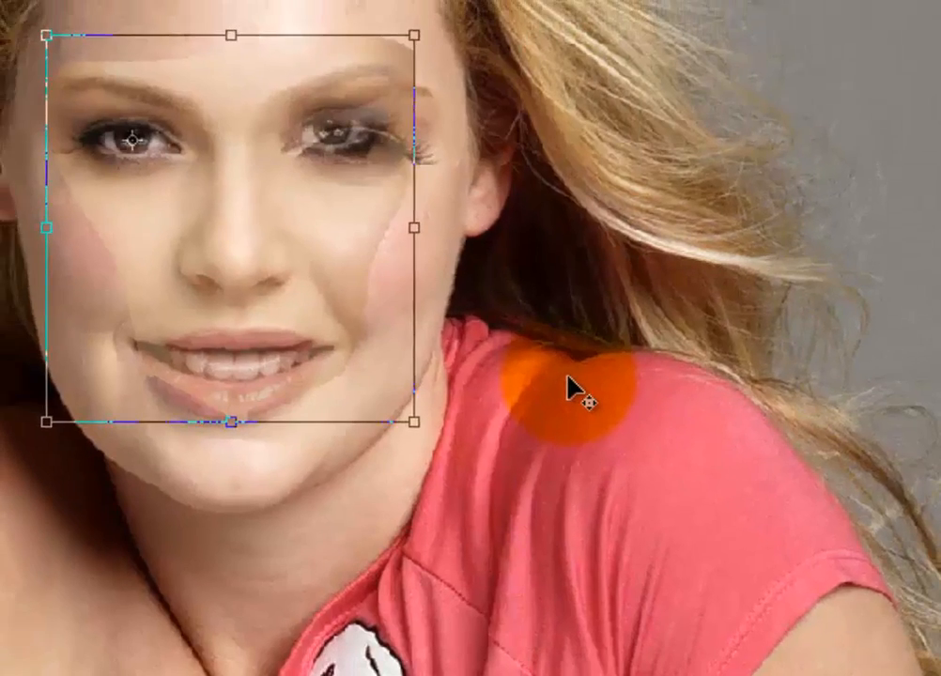
Rotate the pasted face 5.31° to align the eyes, adjust its width and height to fit the features beneath, and apply the transform
scroll(633, 398, up, 2)
scroll(633, 399, up, 4)
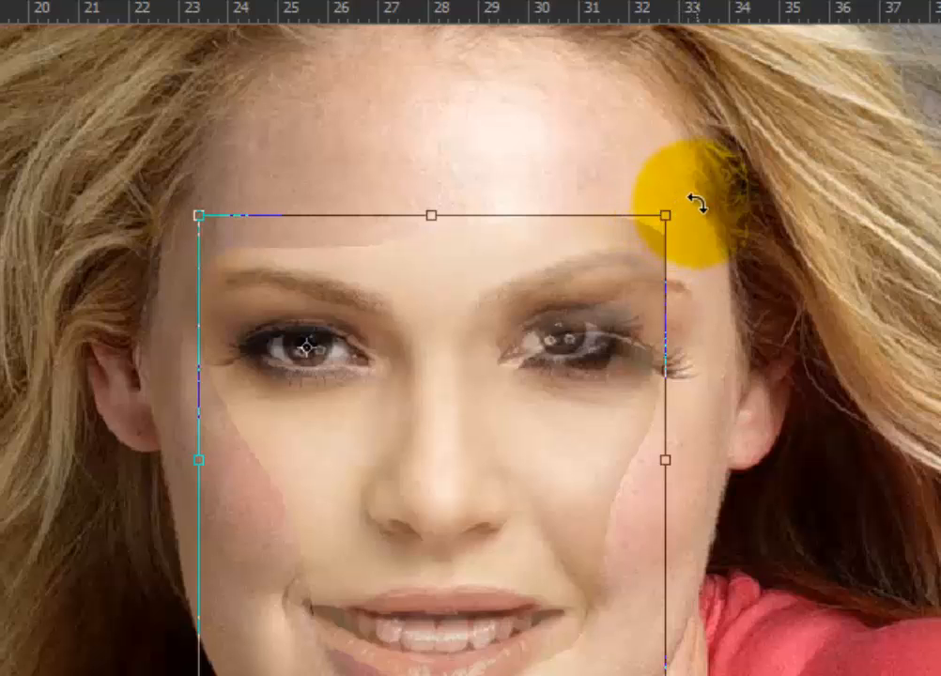
drag(695, 208, 702, 236)
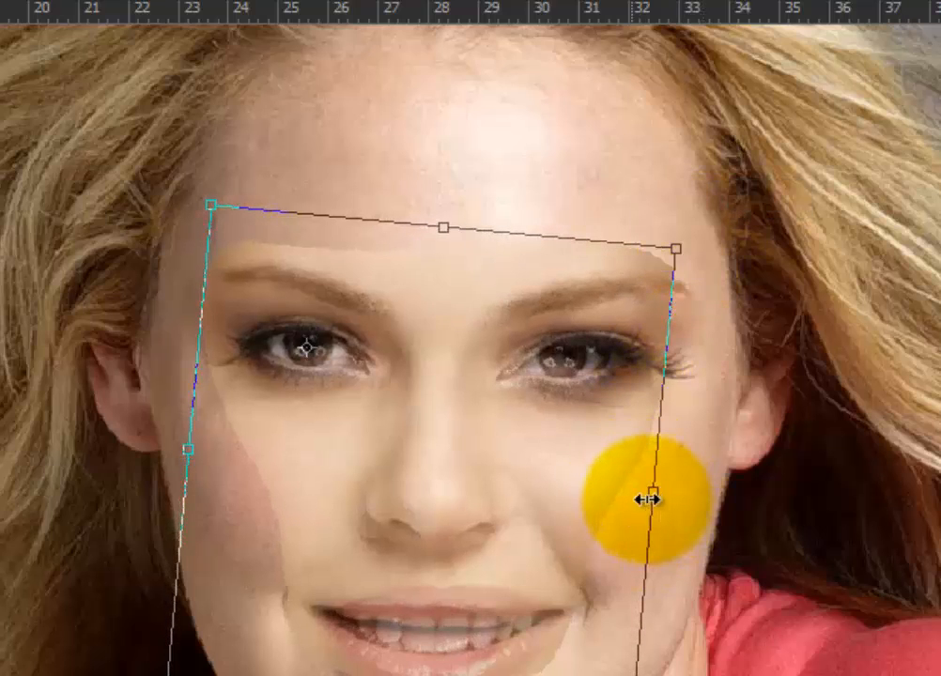
drag(653, 492, 657, 485)
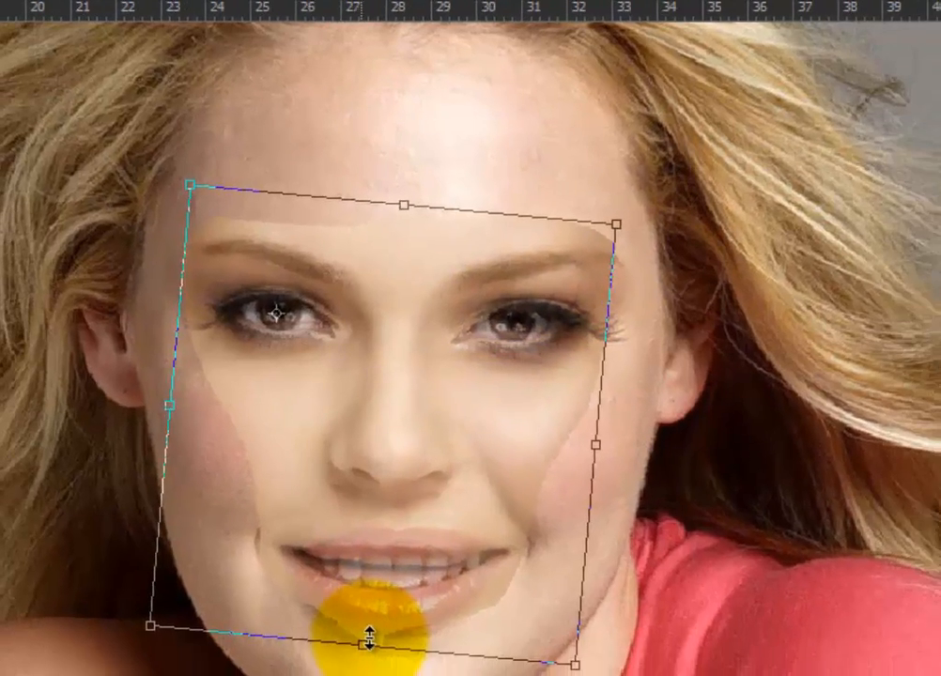
mouse_move(343, 602)
mouse_down()
mouse_move(343, 587)
mouse_move(343, 612)
mouse_up()
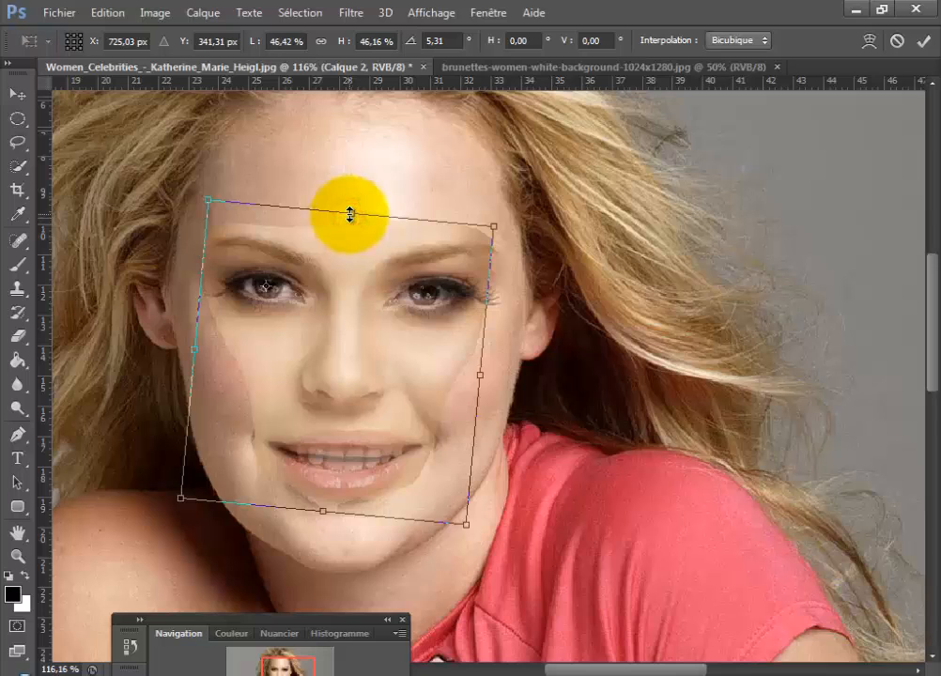
drag(349, 213, 350, 212)
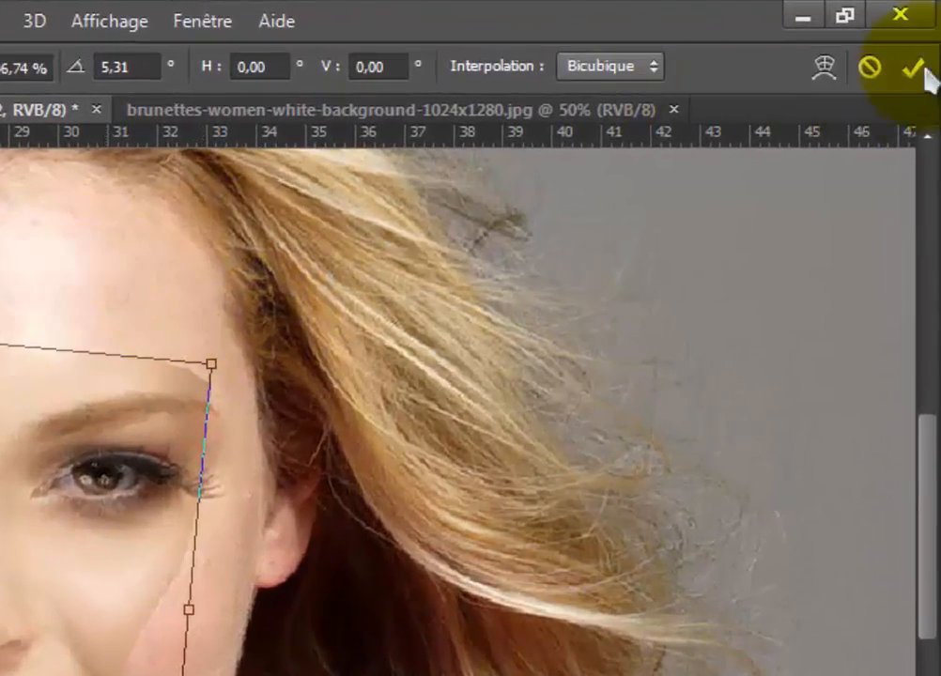
click(913, 70)
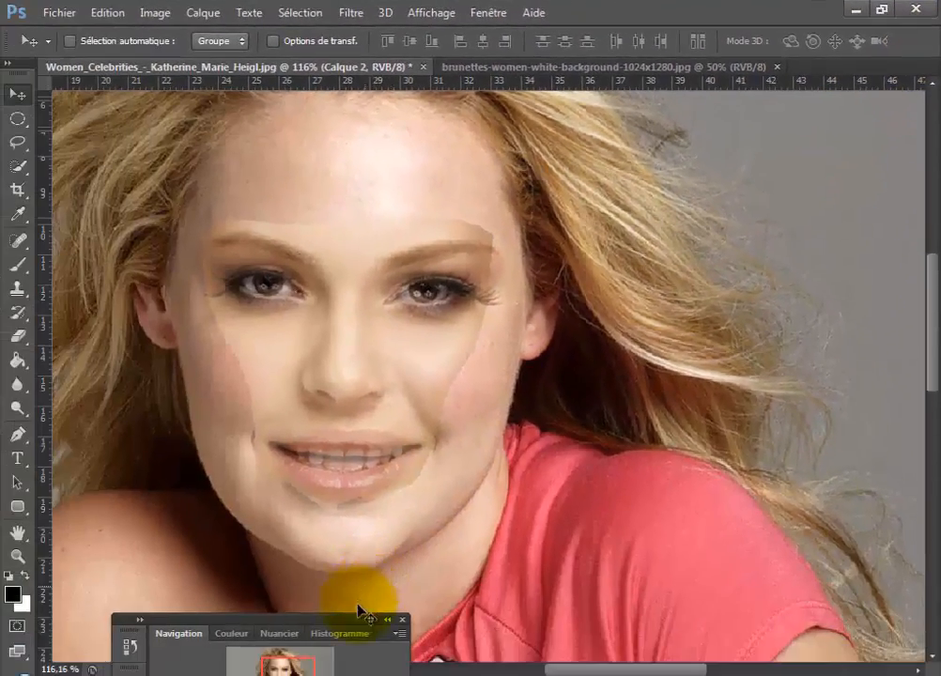
Restore the opacity of Calque 2 to 100%
drag(357, 621, 801, 125)
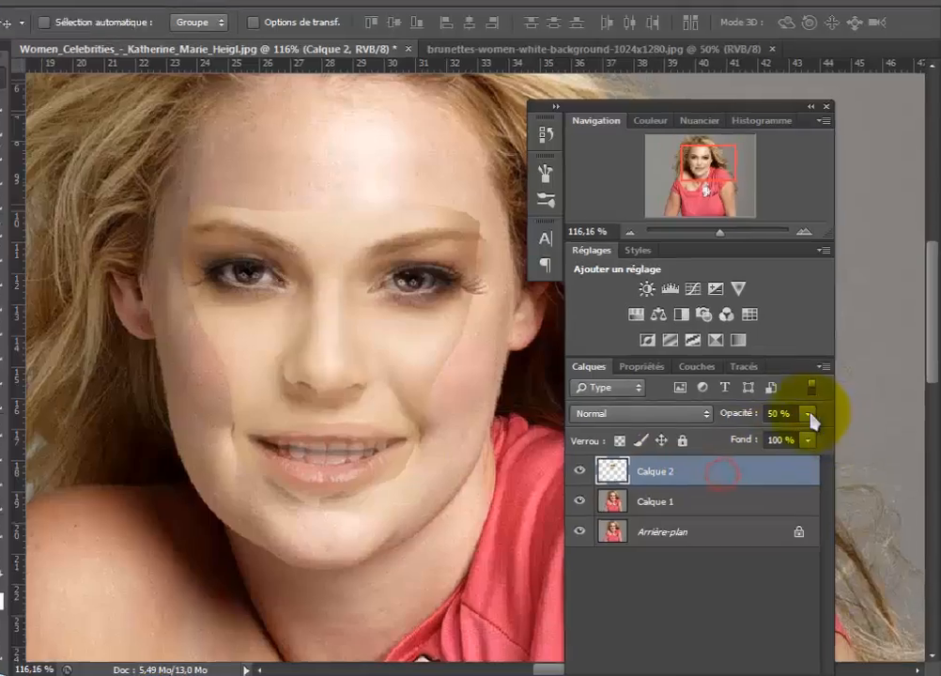
click(812, 421)
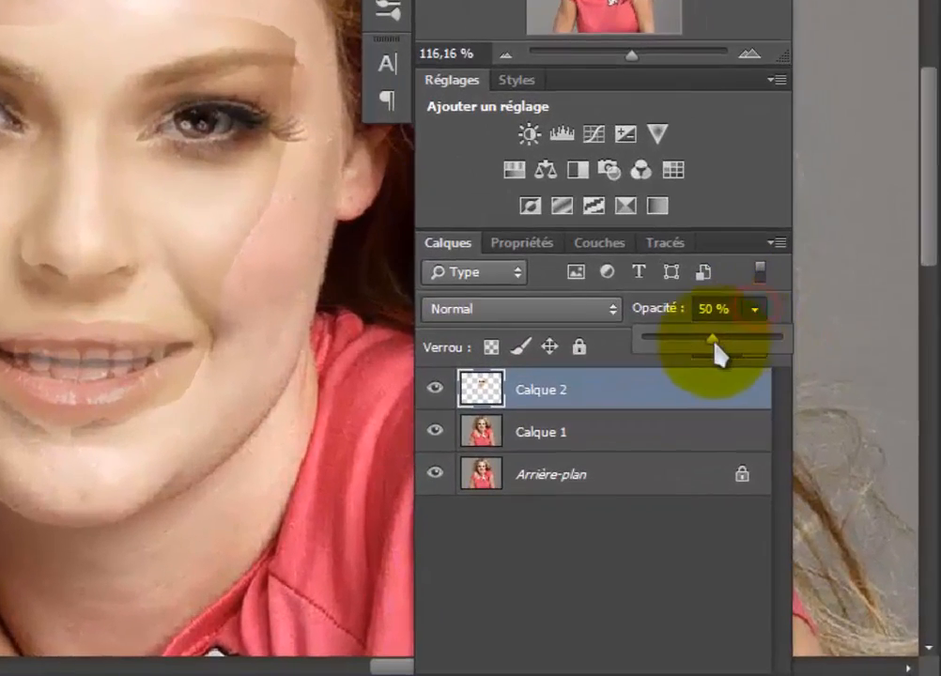
drag(747, 346, 841, 347)
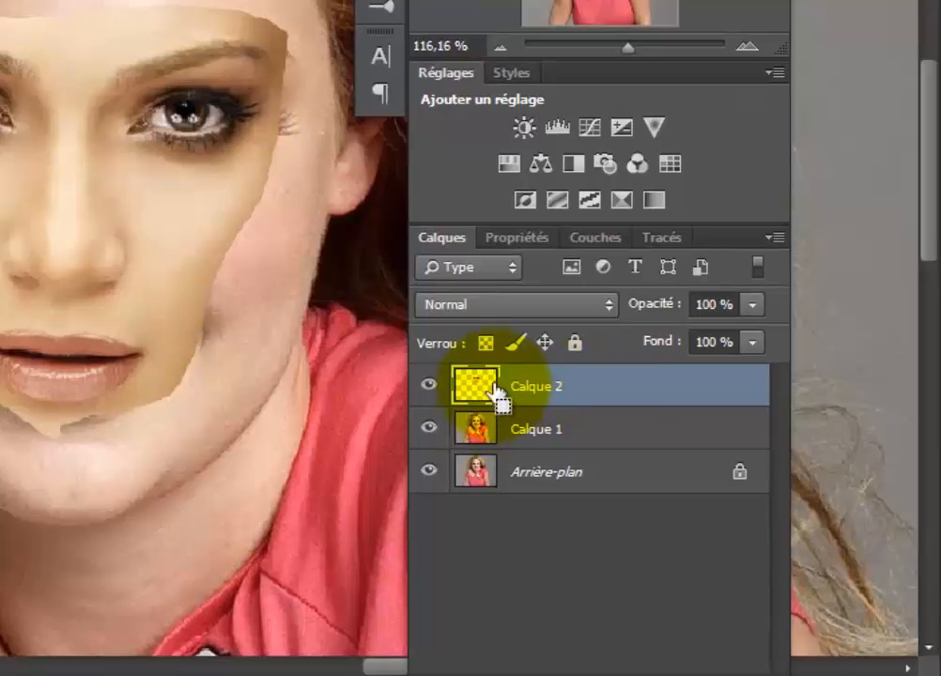
Load the outline of Calque 2 as a selection, hide that layer and make Calque 1 active
ctrl+click(481, 387)
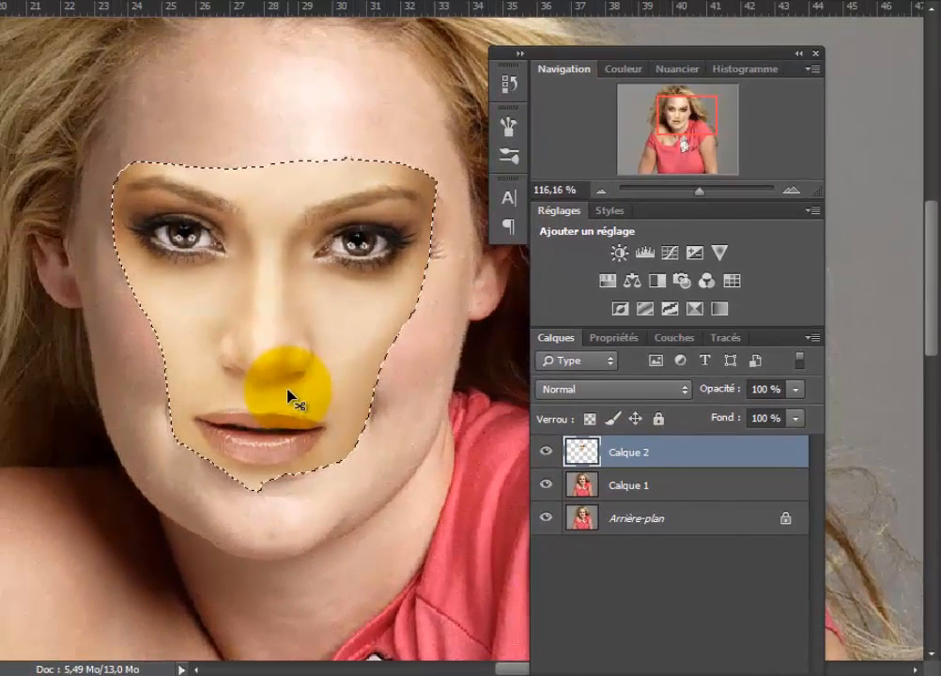
click(546, 453)
click(625, 489)
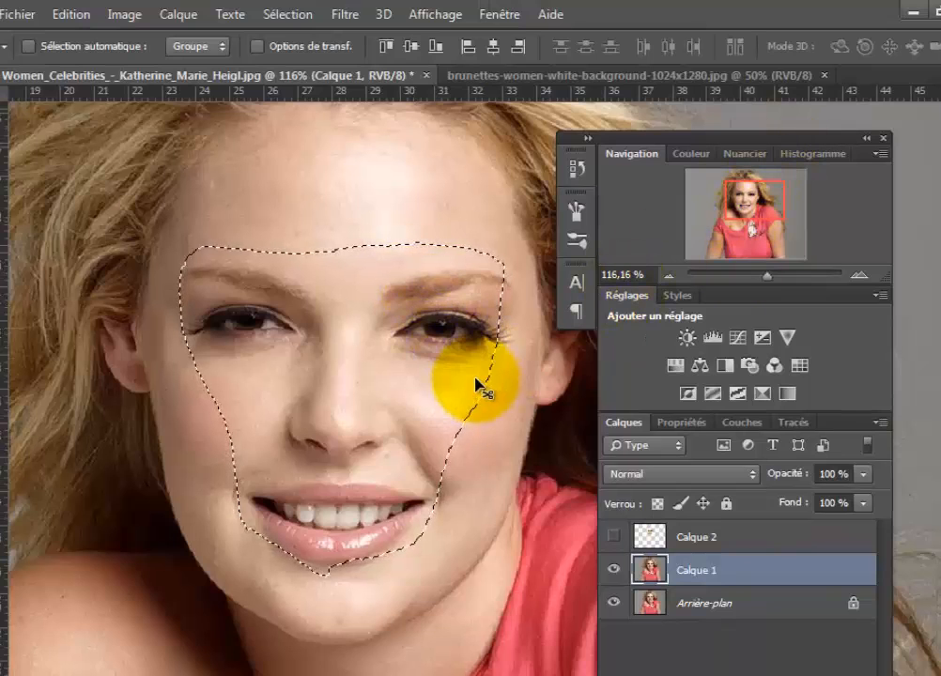
Extend the face selection just below the lower lip using the Lasso in add-to-selection mode
scroll(449, 385, up, 5)
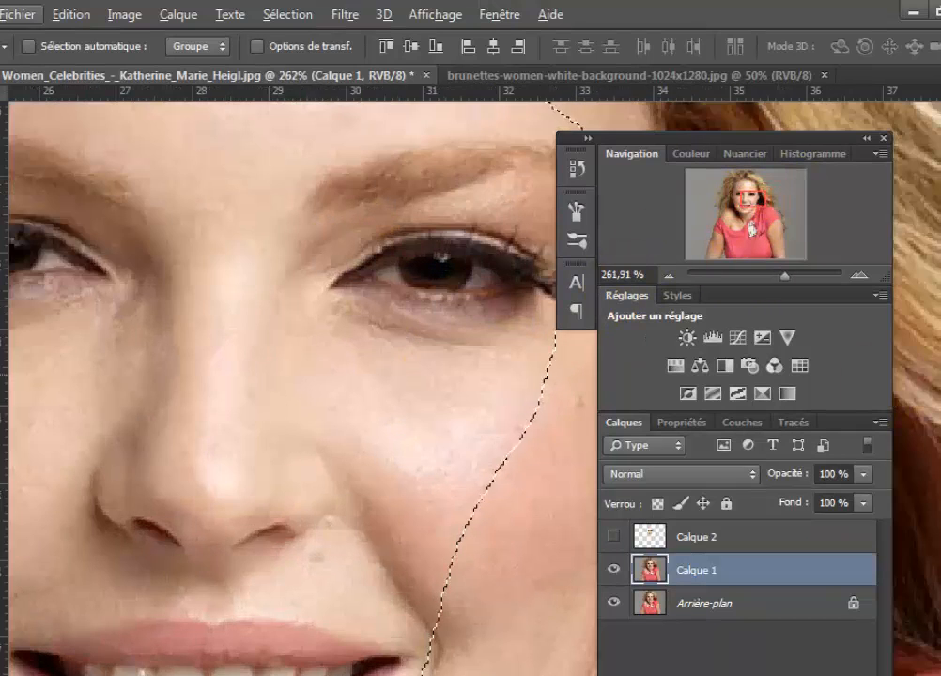
scroll(449, 385, down, 3)
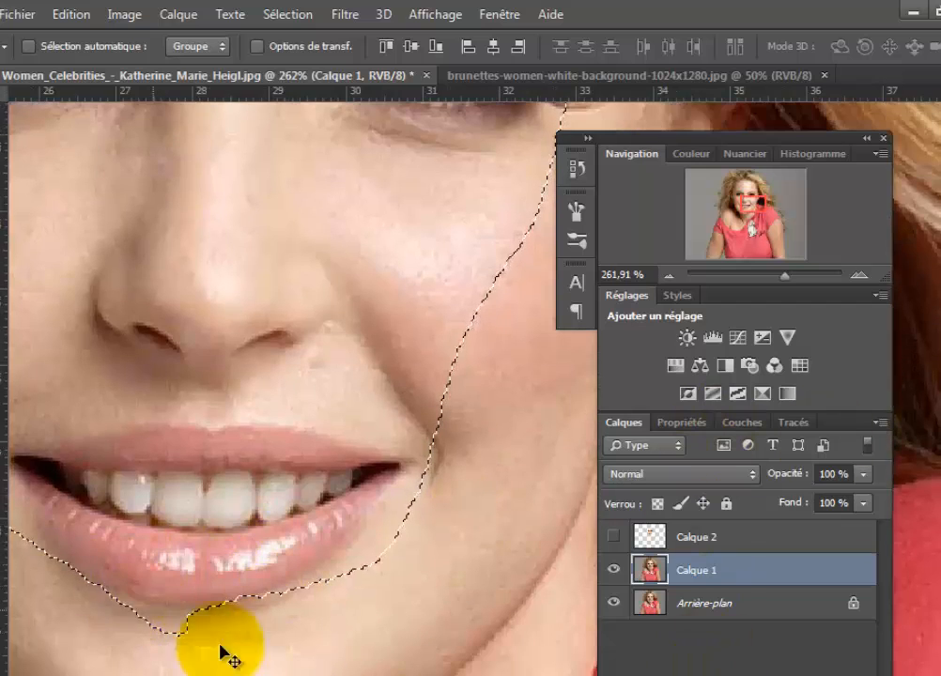
scroll(393, 402, up, 2)
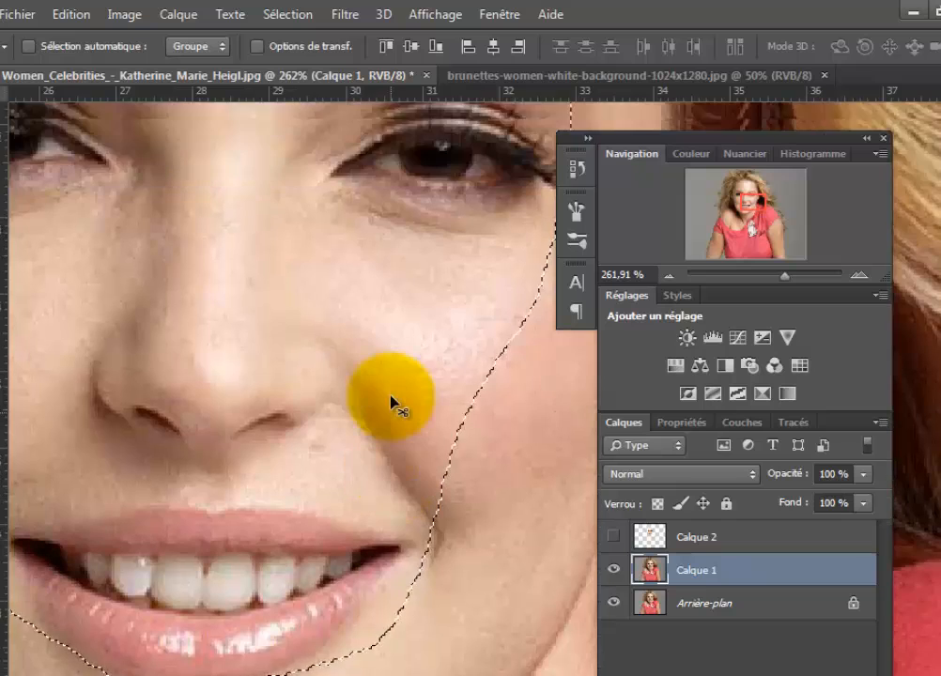
scroll(456, 212, down, 3)
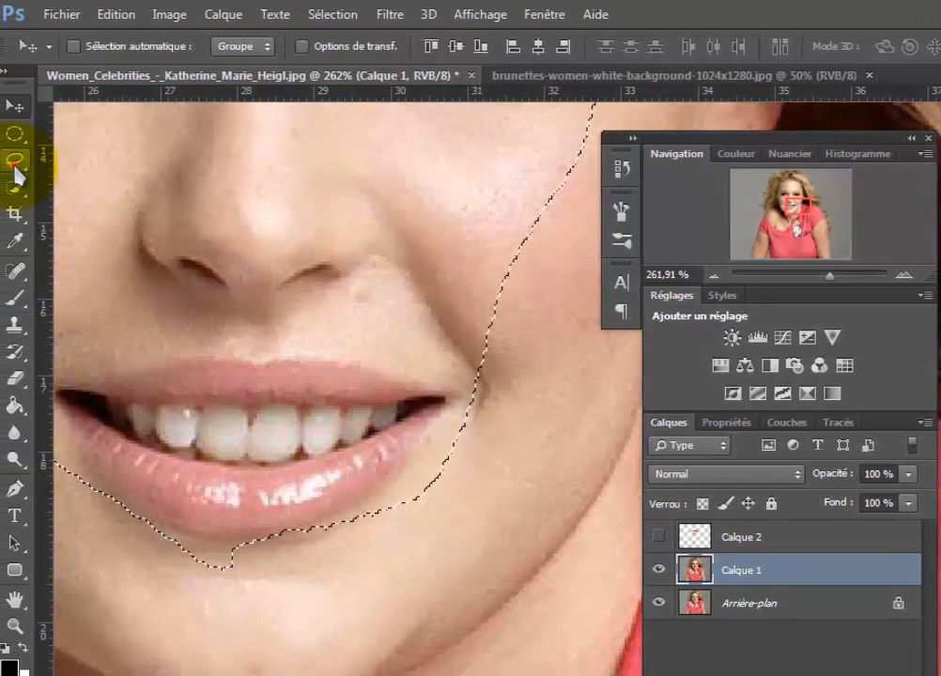
click(18, 162)
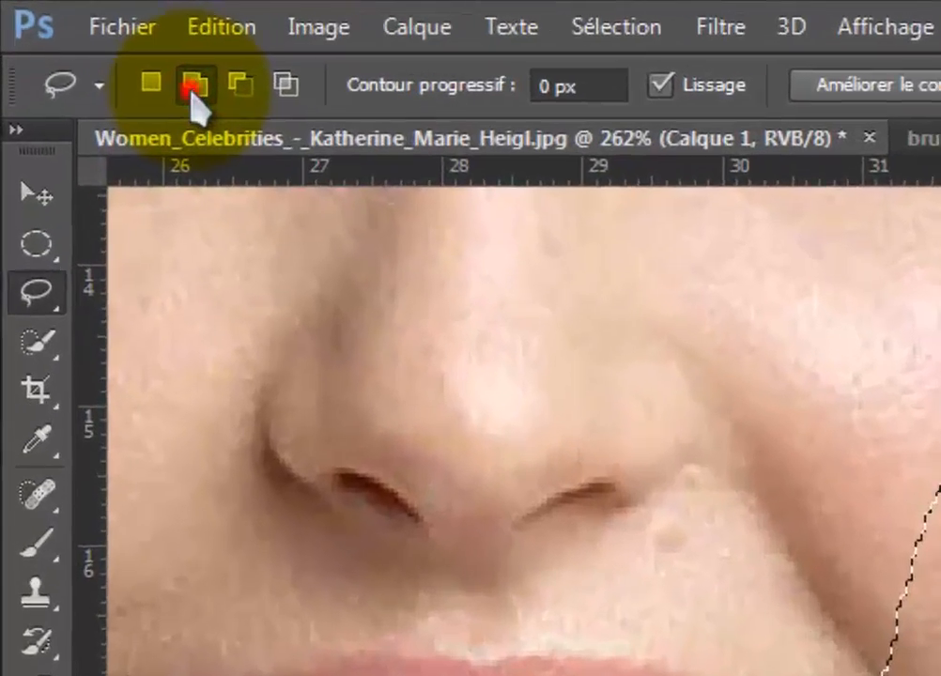
click(108, 47)
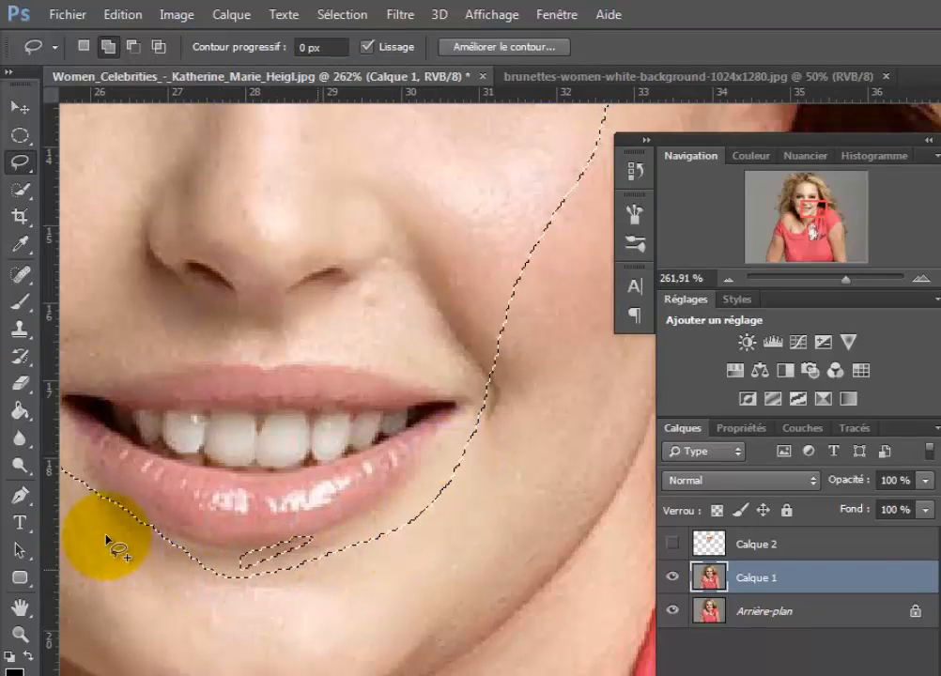
scroll(475, 505, down, 3)
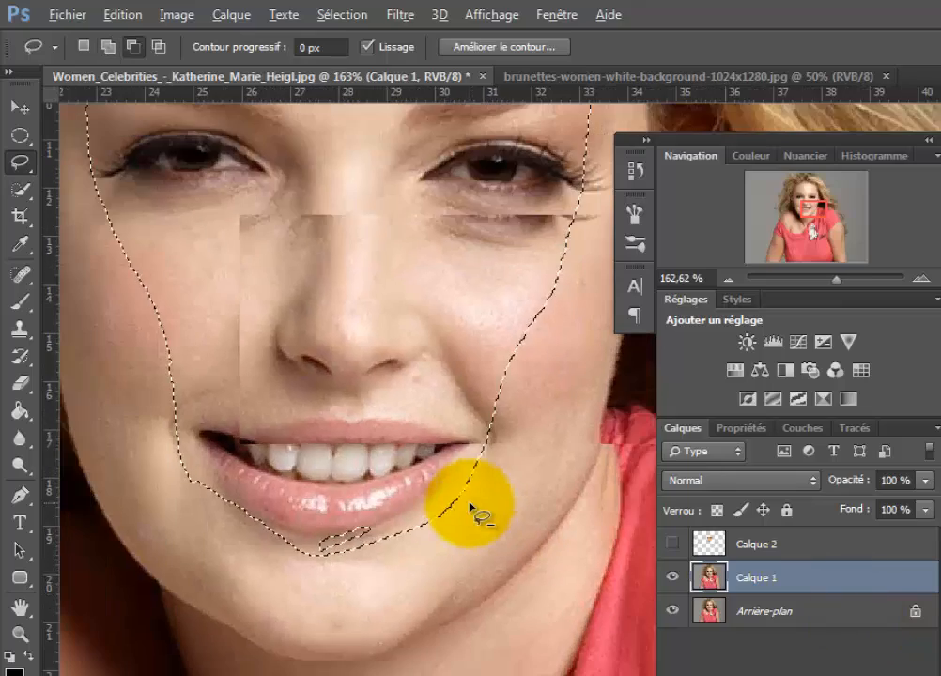
scroll(479, 504, down, 1)
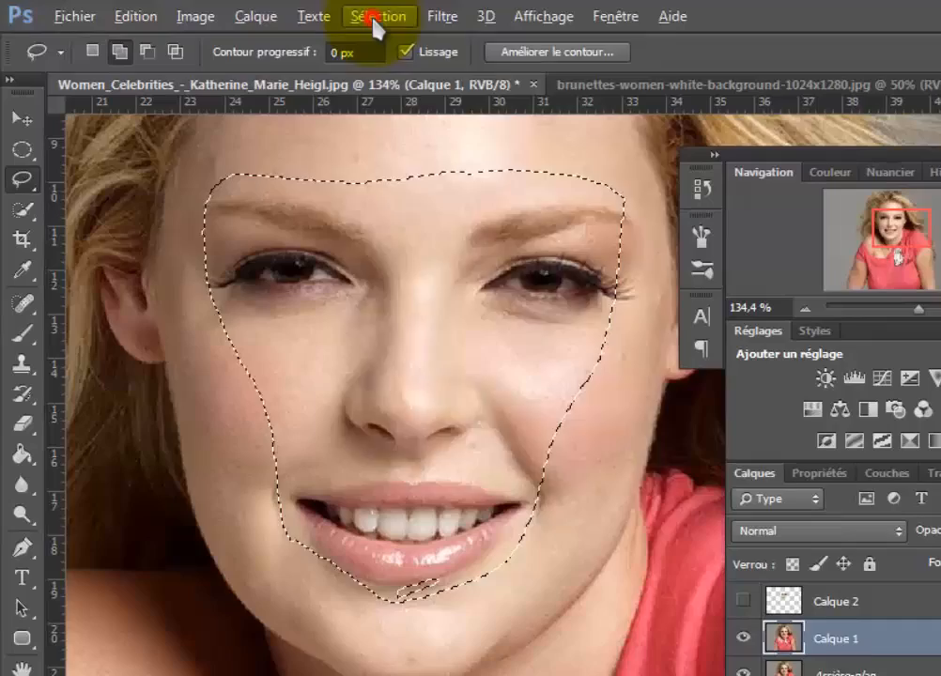
Contract the face selection on Calque 1 by the preset number of pixels
click(376, 23)
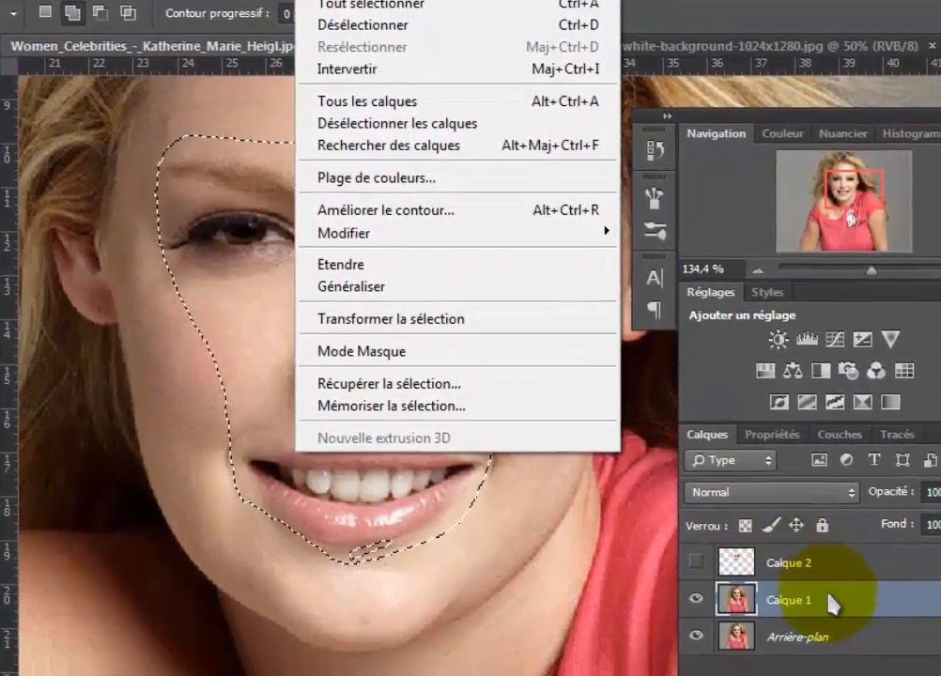
click(874, 637)
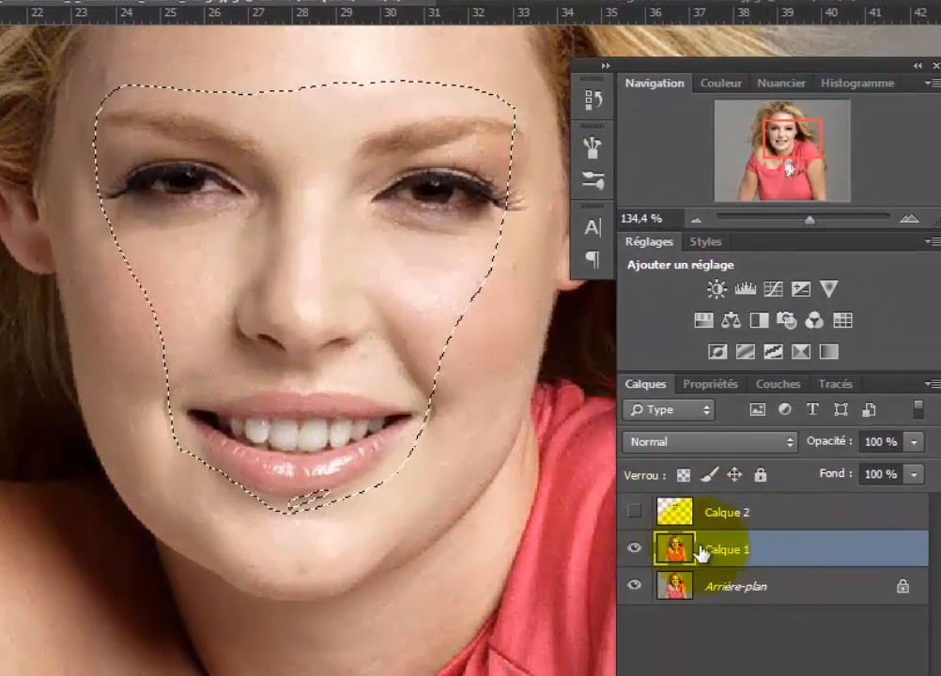
click(727, 547)
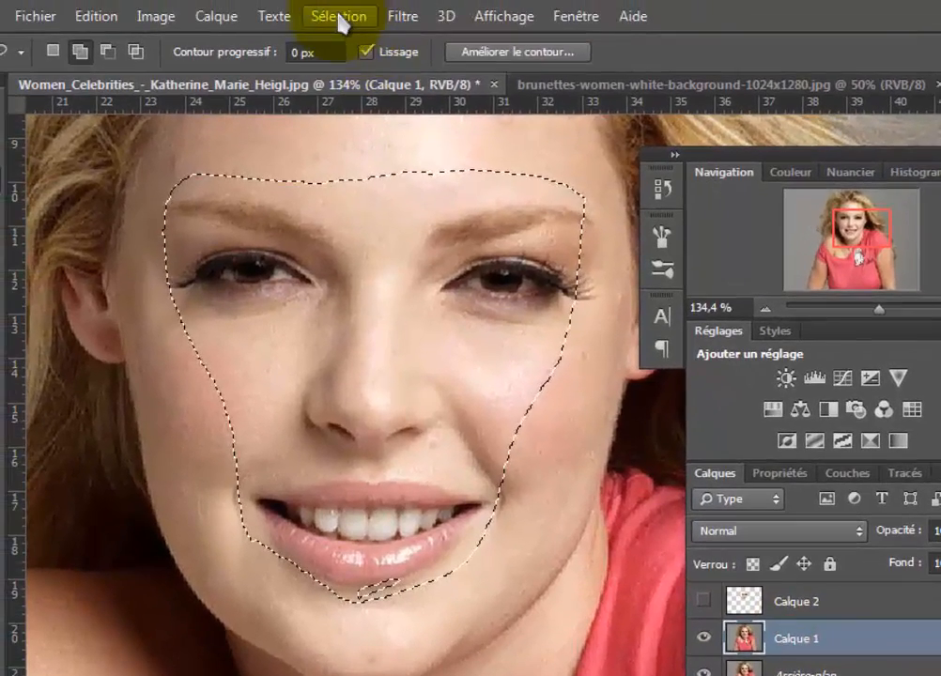
click(314, 0)
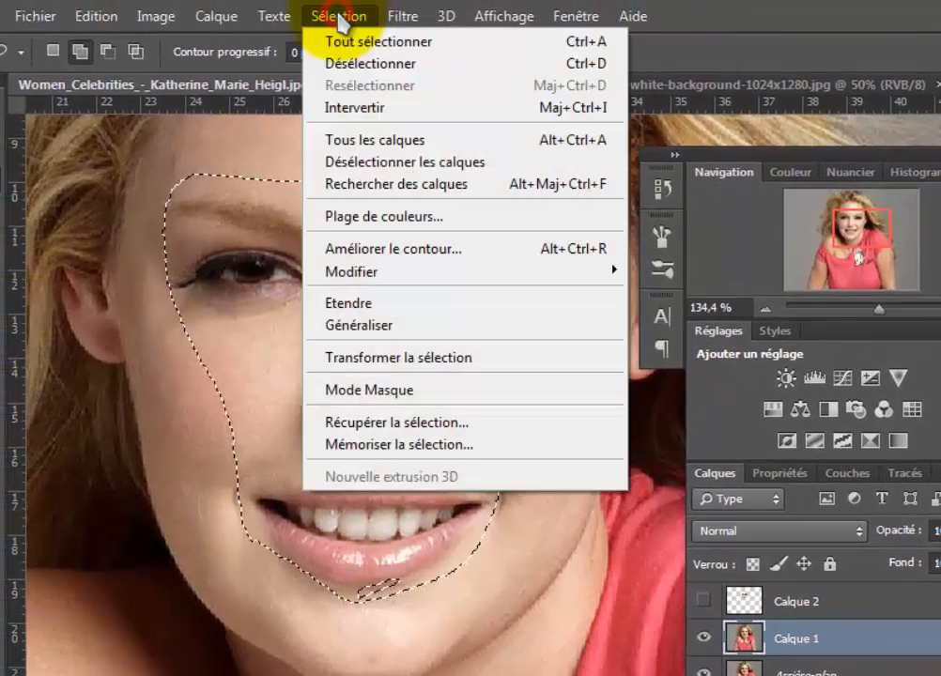
mouse_move(393, 274)
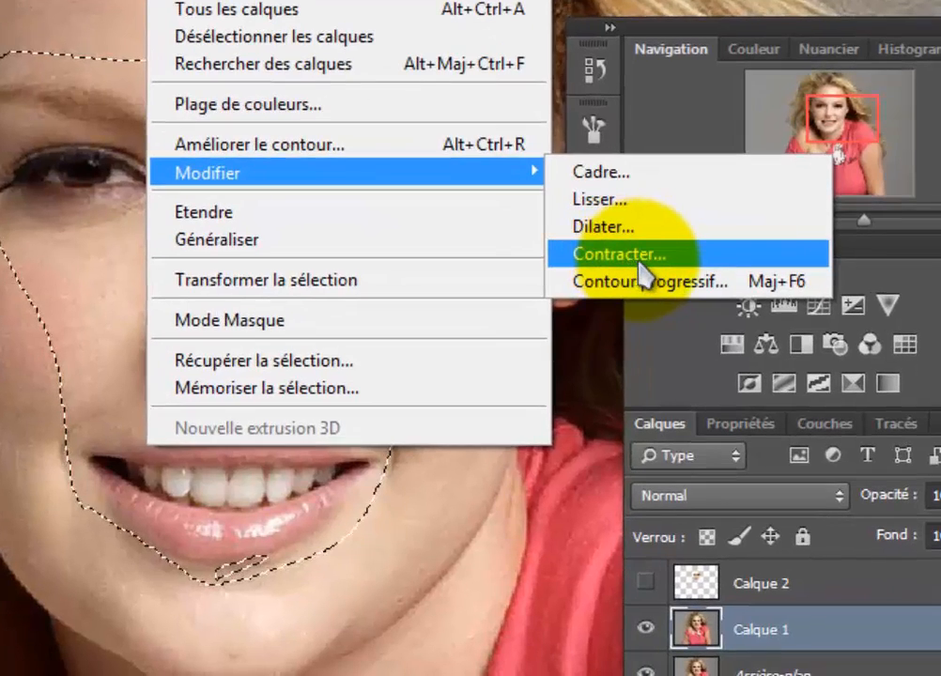
click(678, 336)
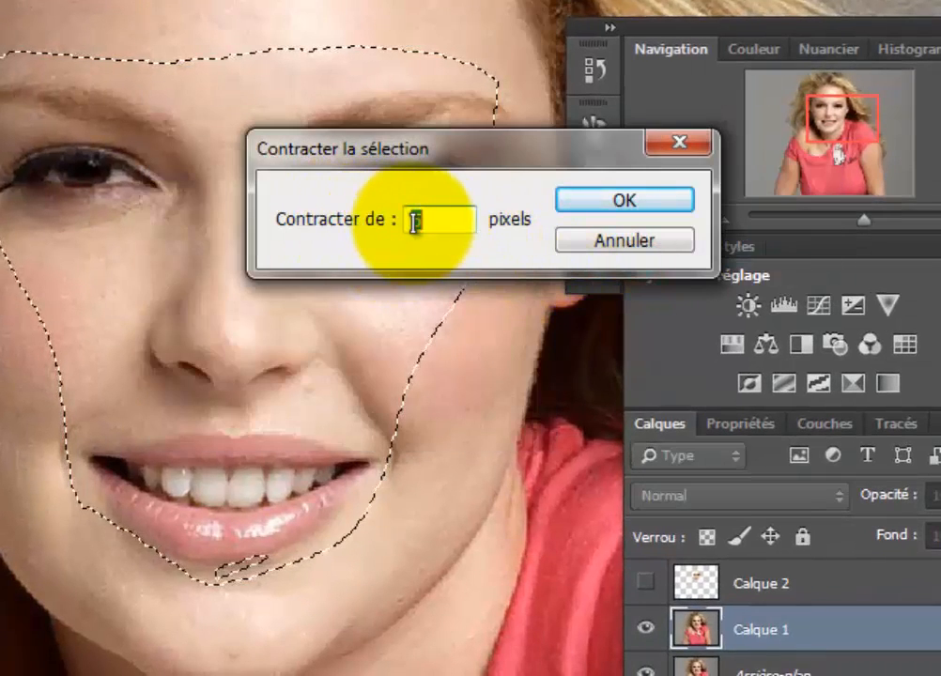
click(605, 202)
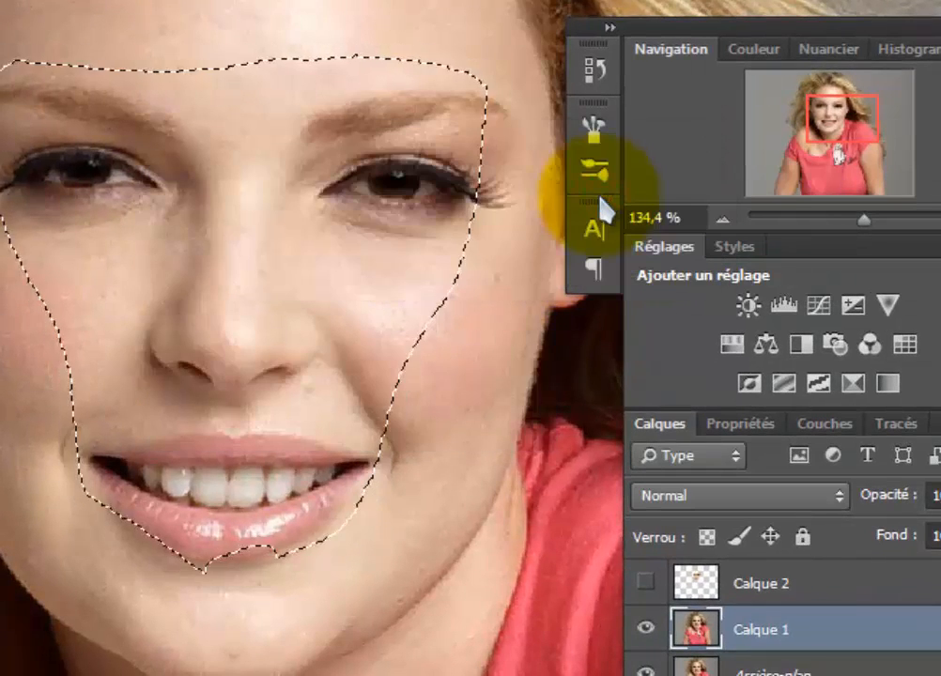
Add a freehand Lasso area to the contracted selection to fill the notch along the lower lip's bottom edge
scroll(385, 432, down, 4)
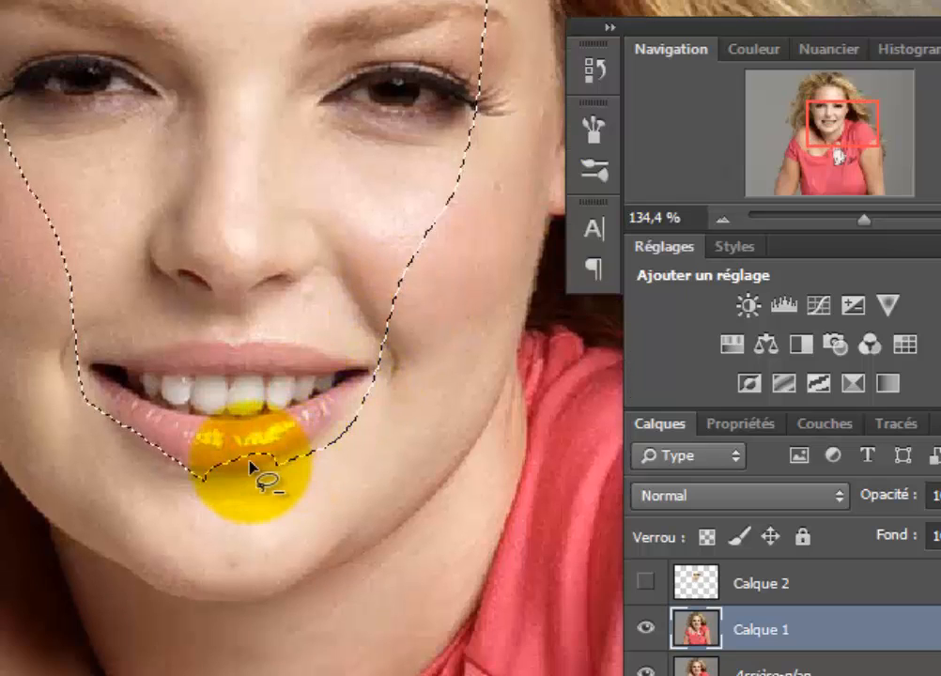
scroll(257, 472, up, 5)
scroll(248, 463, up, 3)
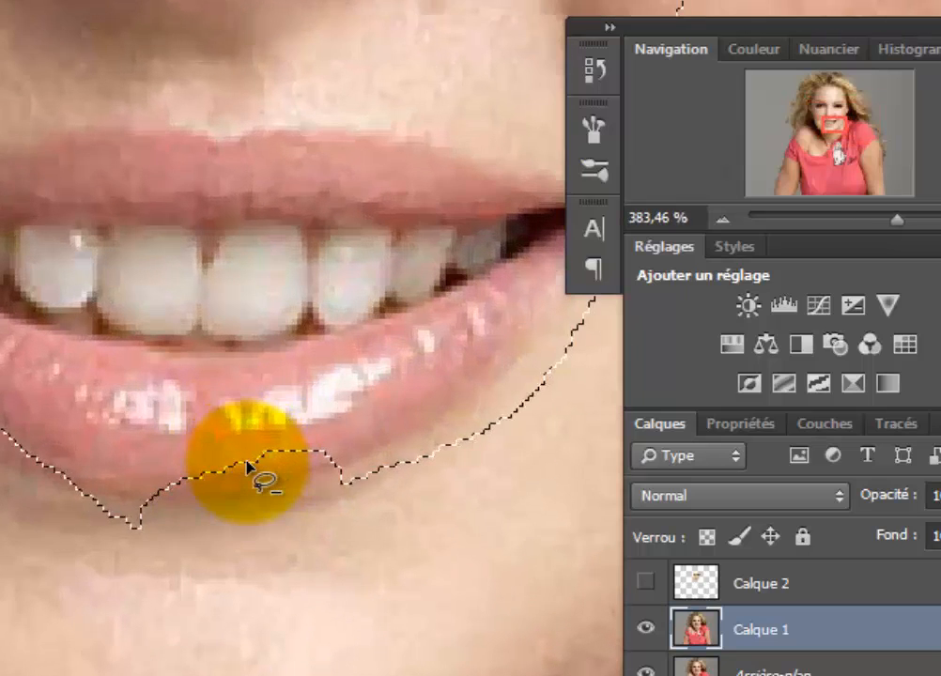
mouse_move(260, 448)
mouse_down()
mouse_move(151, 491)
mouse_move(134, 517)
mouse_move(142, 483)
mouse_move(200, 449)
mouse_move(339, 437)
mouse_up()
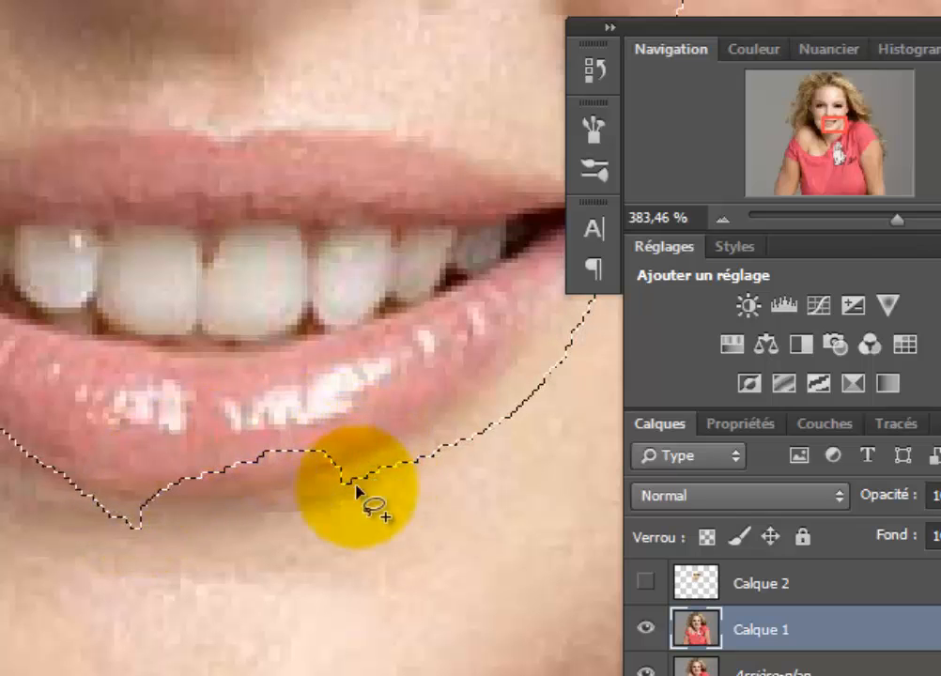
mouse_move(356, 486)
mouse_down()
mouse_move(119, 528)
mouse_move(129, 557)
mouse_up()
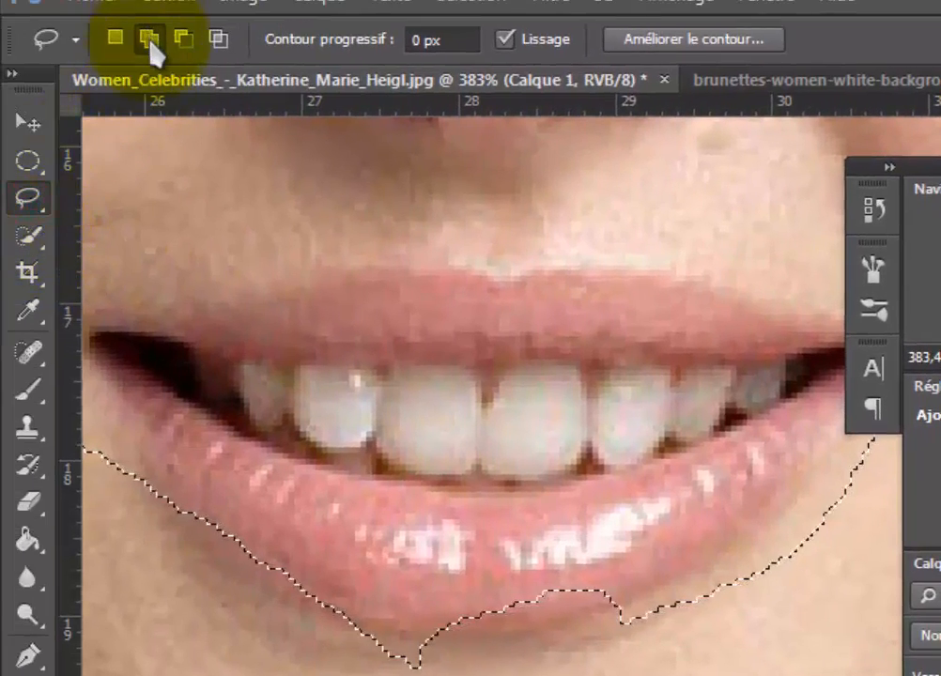
click(150, 43)
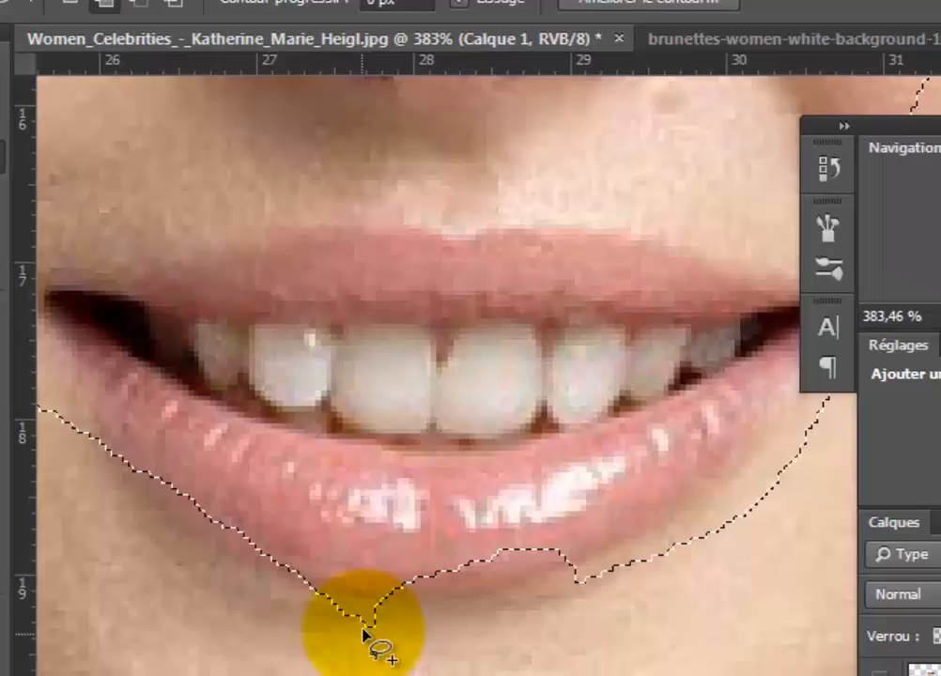
drag(411, 669, 449, 668)
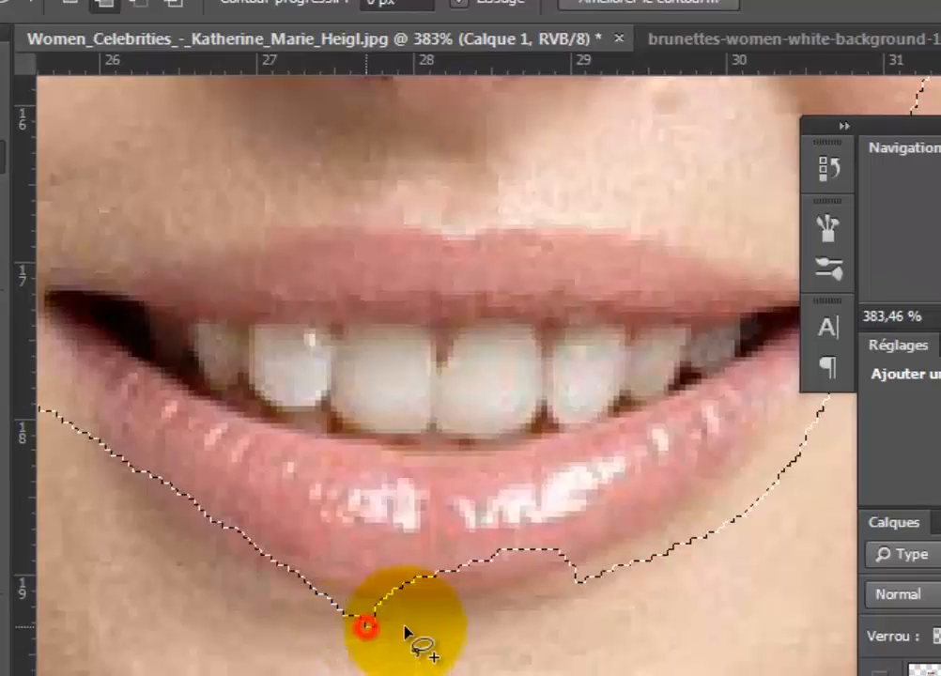
mouse_move(404, 628)
mouse_down()
mouse_move(510, 622)
mouse_move(578, 599)
mouse_move(609, 567)
mouse_up()
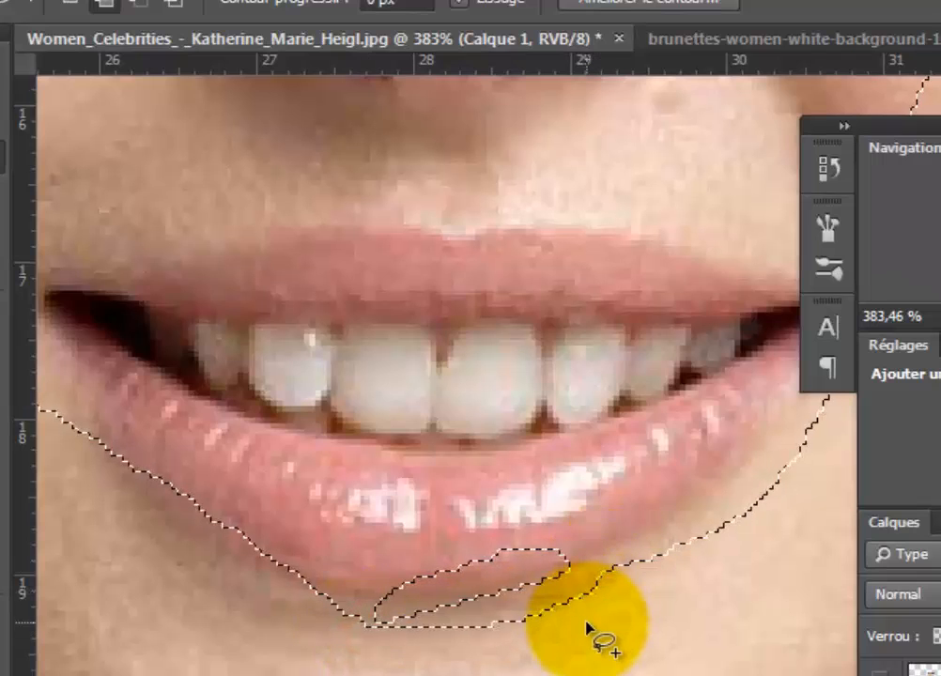
scroll(498, 578, down, 4)
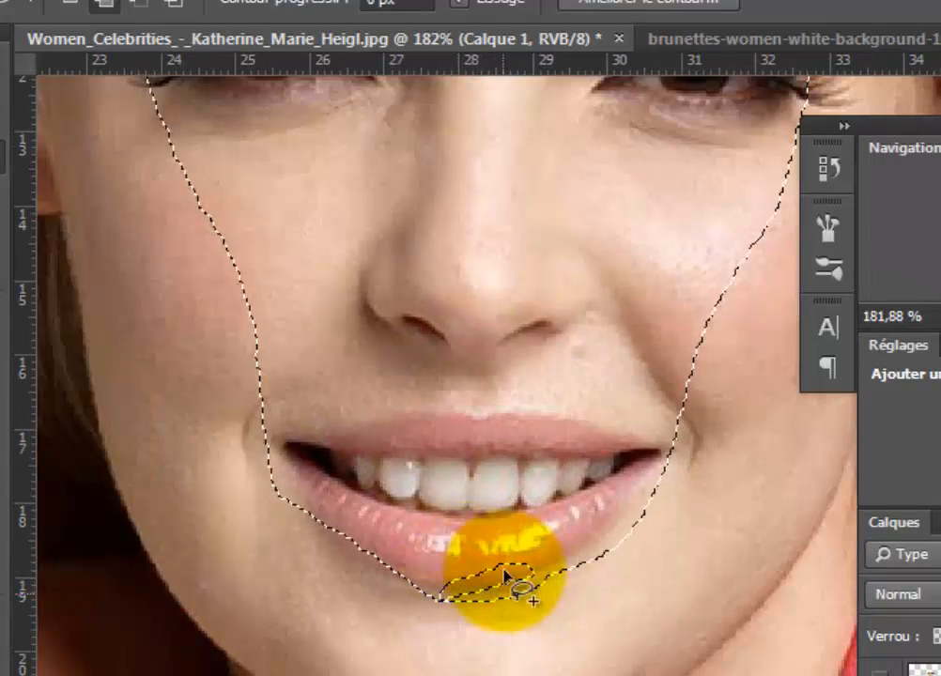
scroll(572, 574, down, 2)
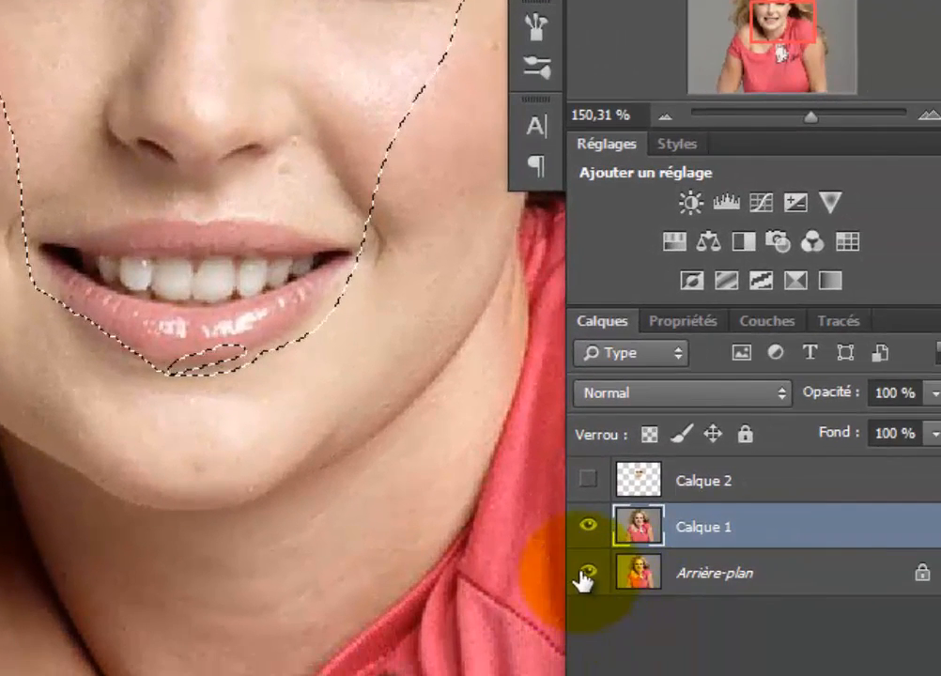
Hide the Arrière-plan layer, delete the selected face area from Calque 1 and deselect
click(584, 571)
click(716, 519)
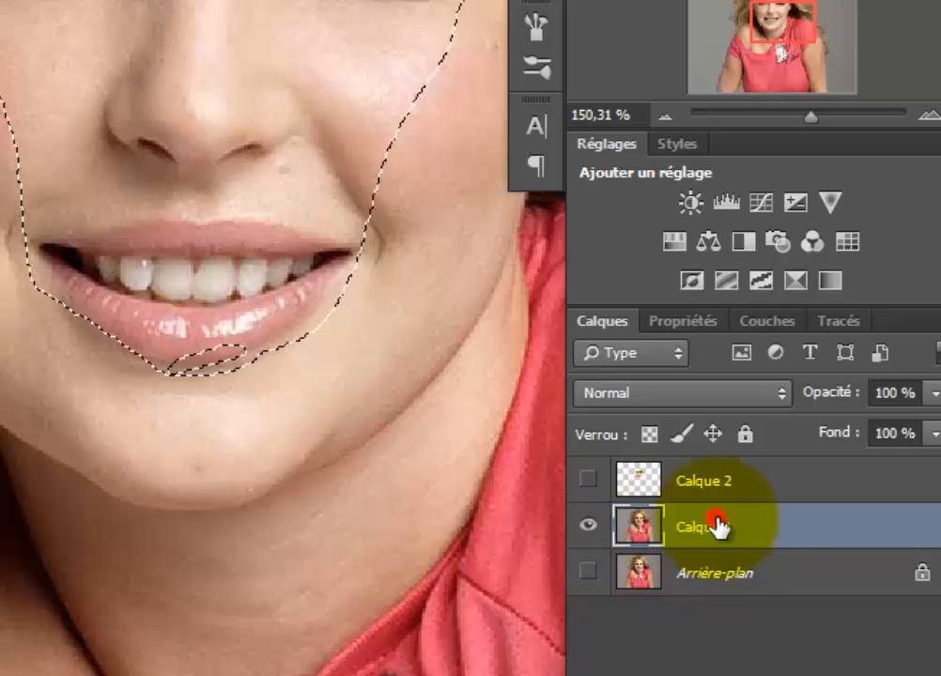
key(Delete)
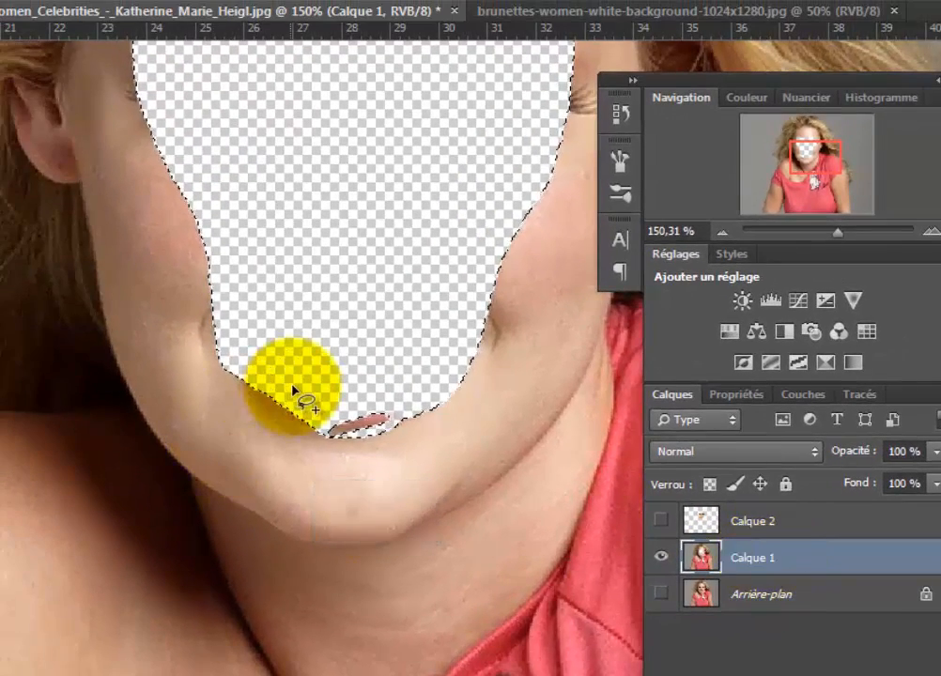
scroll(373, 207, up, 3)
scroll(435, 426, down, 2)
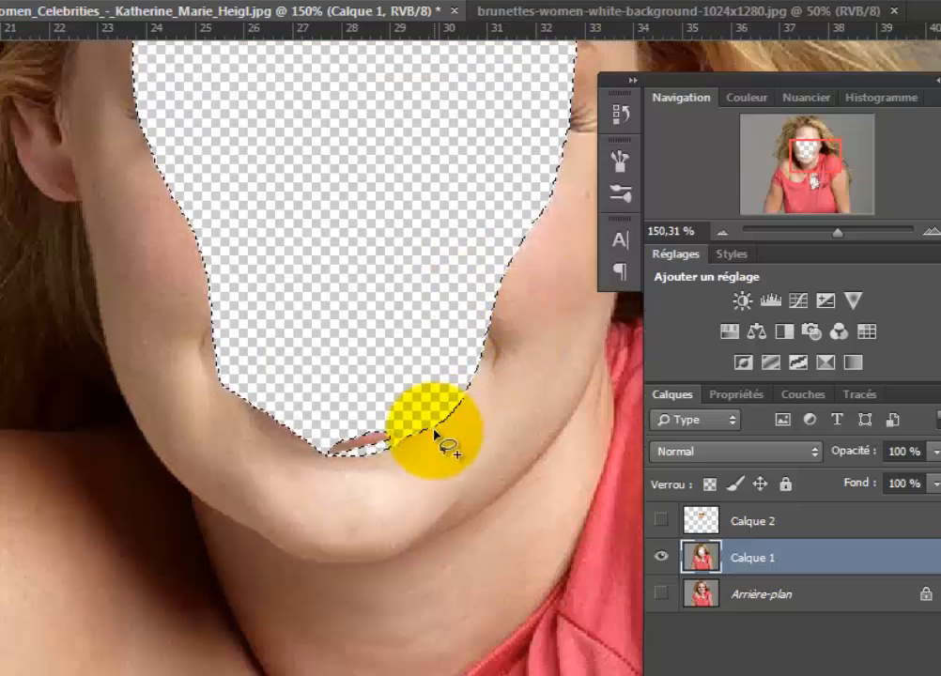
scroll(435, 434, up, 5)
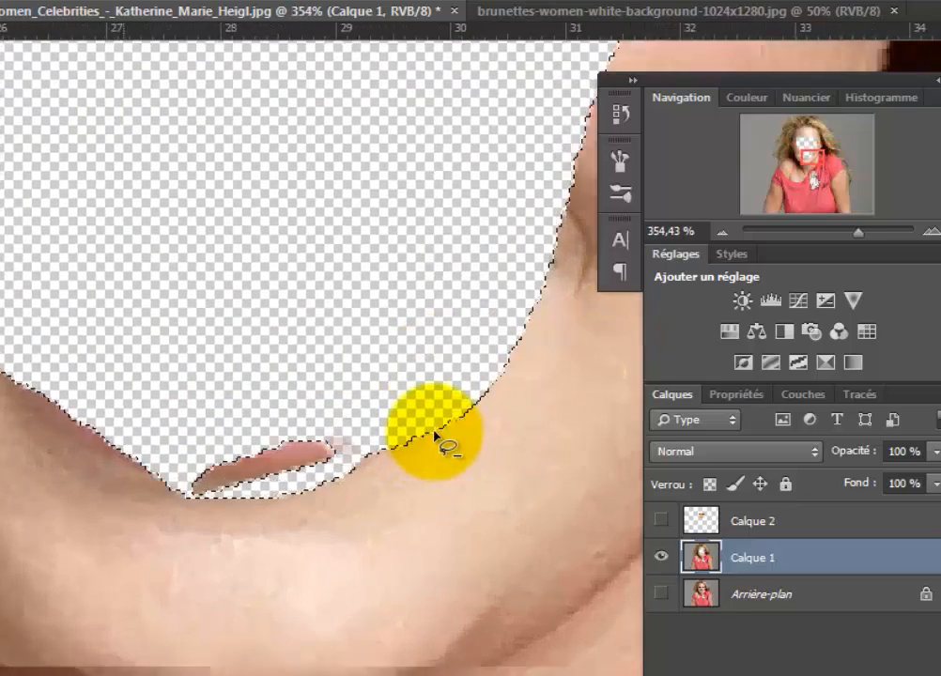
key(ctrl+d)
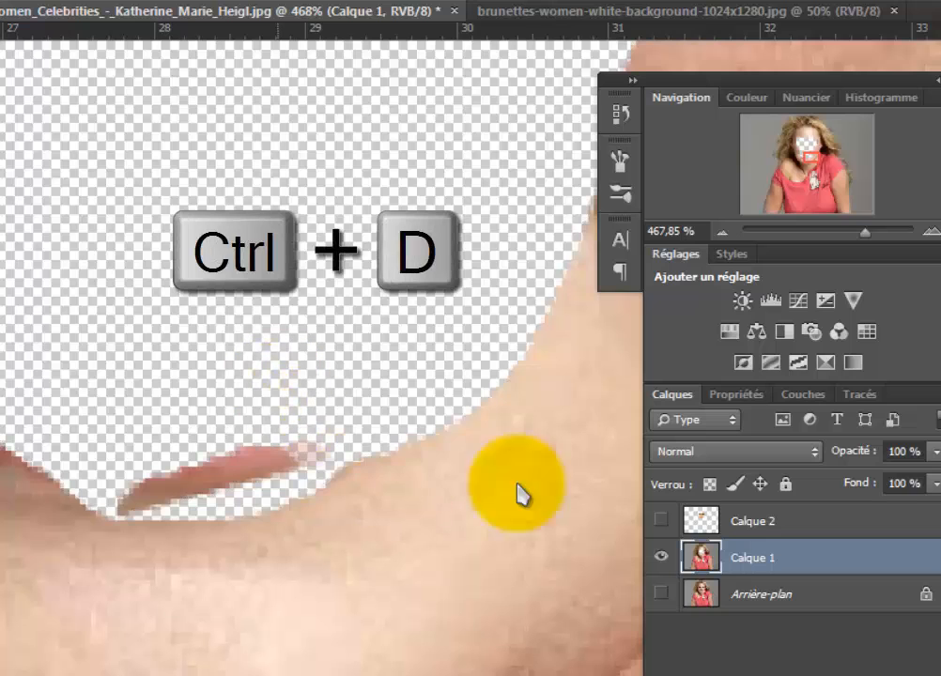
Lasso the leftover sliver of lip inside the face cutout on Calque 1 and delete it
scroll(399, 273, down, 5)
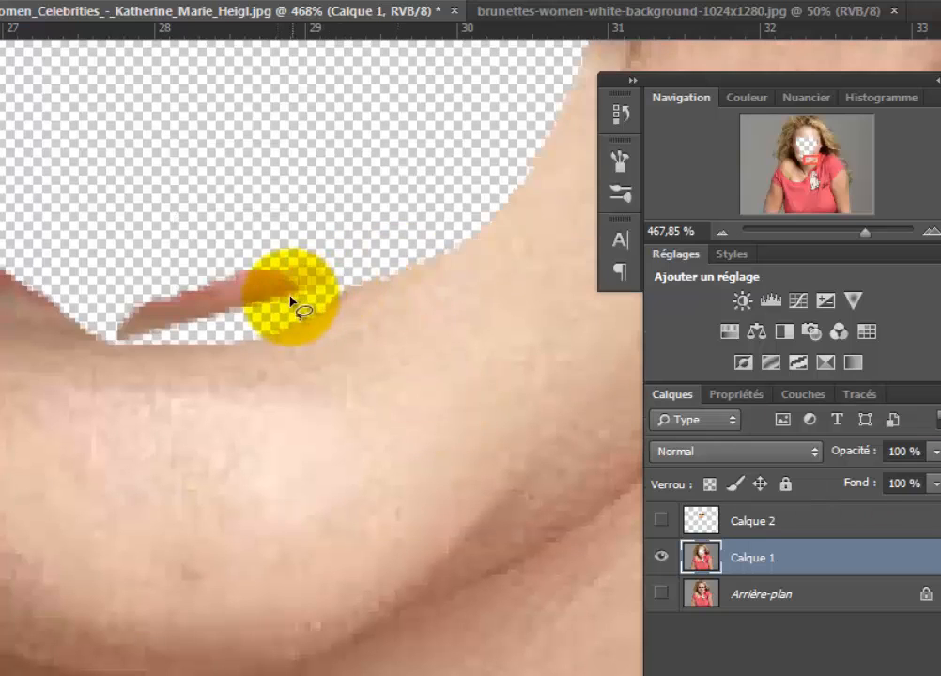
mouse_move(318, 278)
mouse_down()
mouse_move(300, 311)
mouse_move(243, 332)
mouse_move(169, 335)
mouse_up()
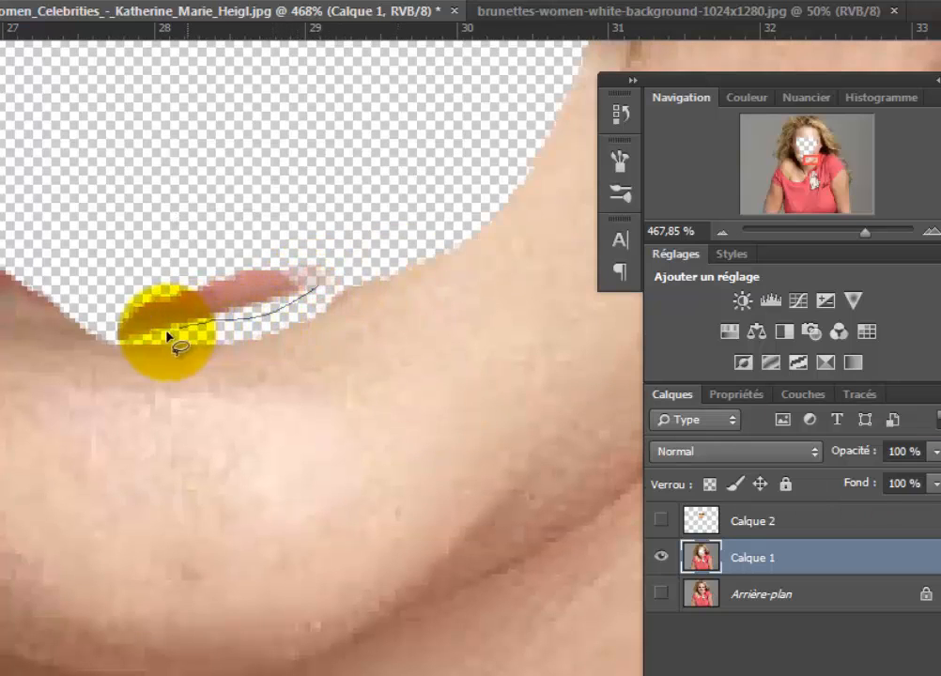
mouse_move(110, 326)
mouse_down()
mouse_move(159, 287)
mouse_move(317, 287)
mouse_up()
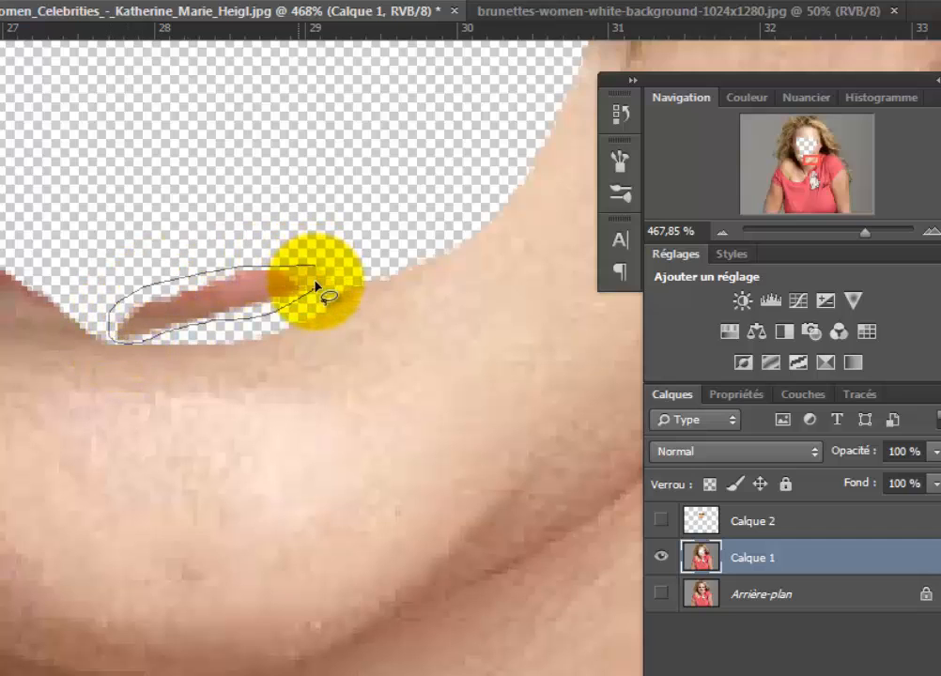
key(Delete)
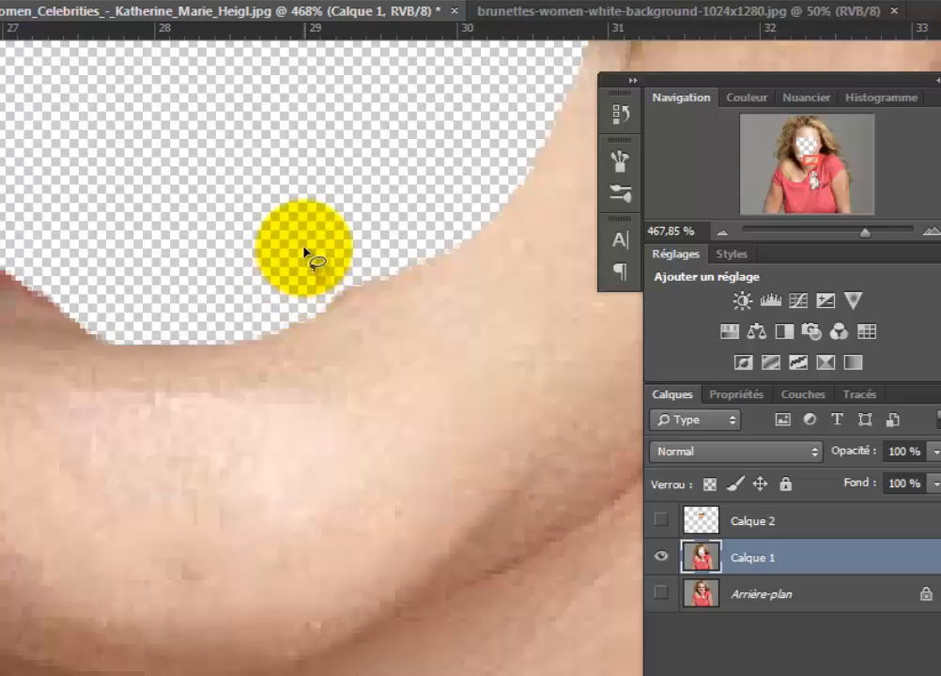
Show Calque 2 and select it together with Calque 1
scroll(304, 252, down, 2)
scroll(246, 277, down, 1)
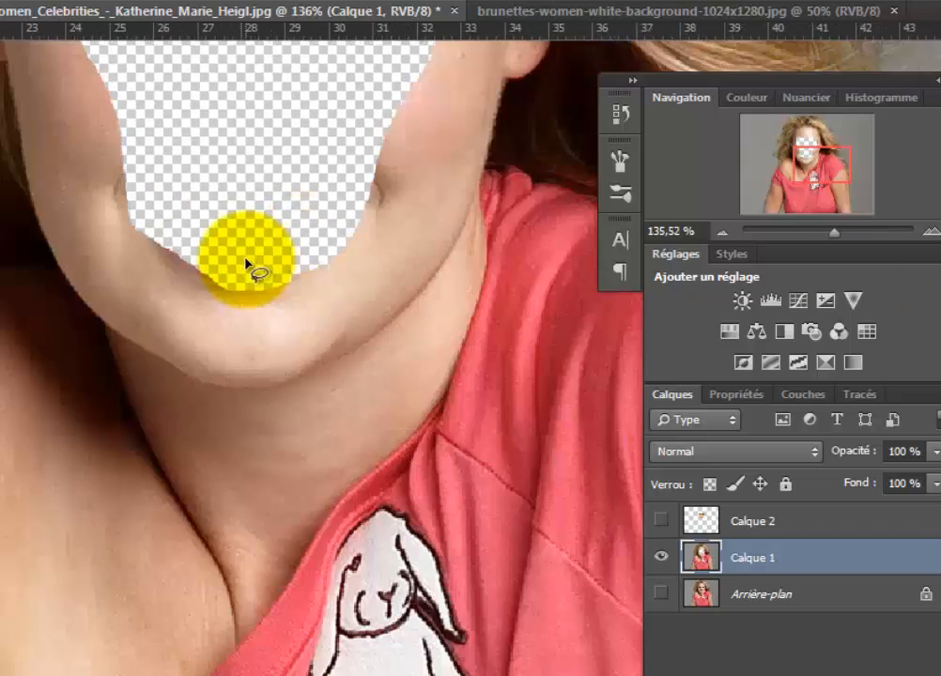
scroll(246, 266, down, 1)
scroll(246, 265, up, 5)
scroll(246, 266, down, 1)
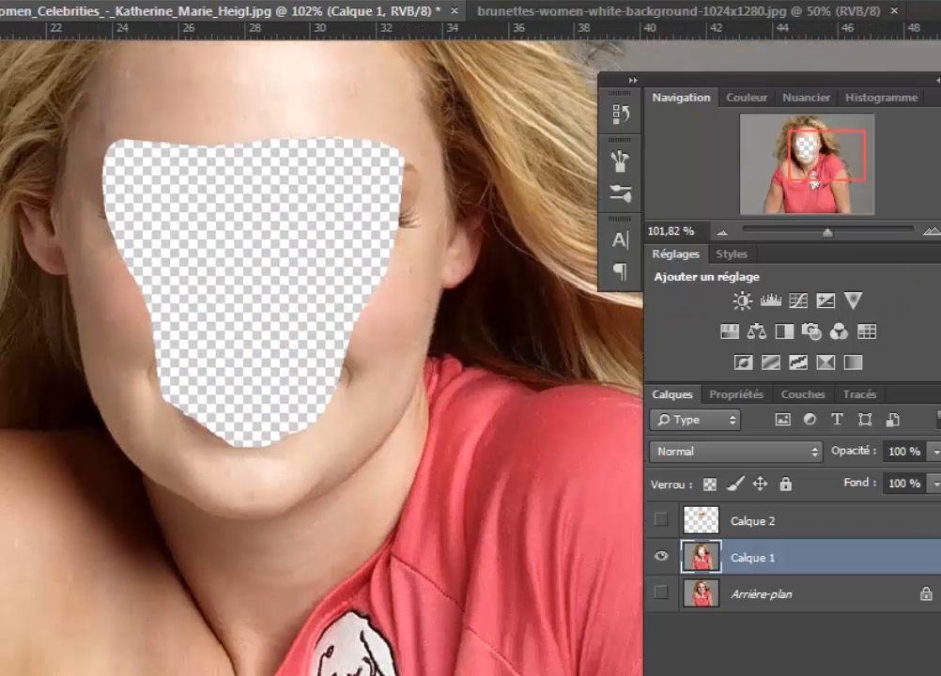
click(662, 521)
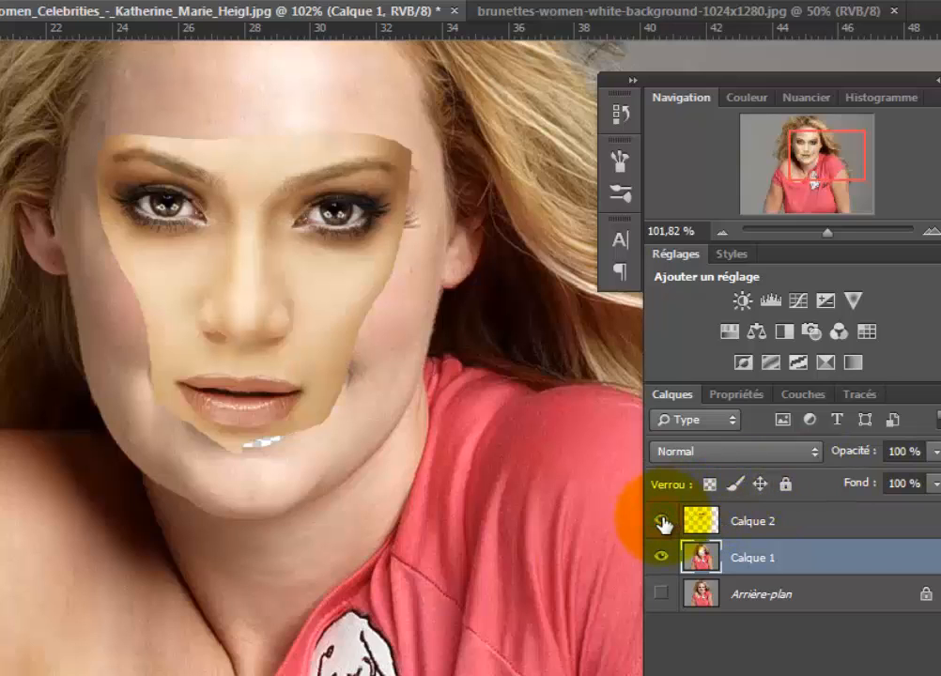
click(759, 520)
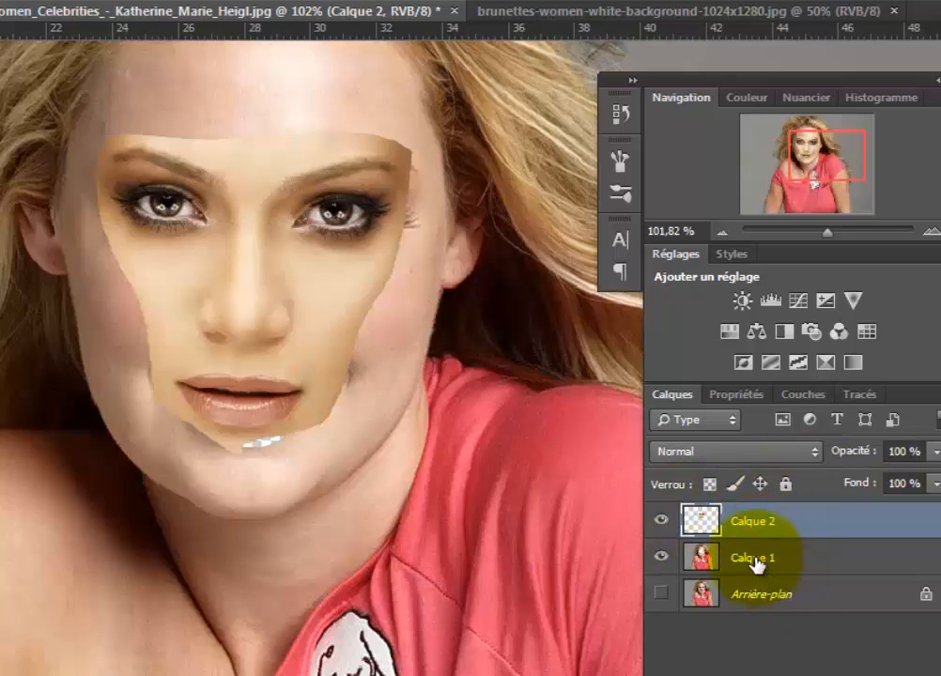
click(742, 561)
click(761, 541)
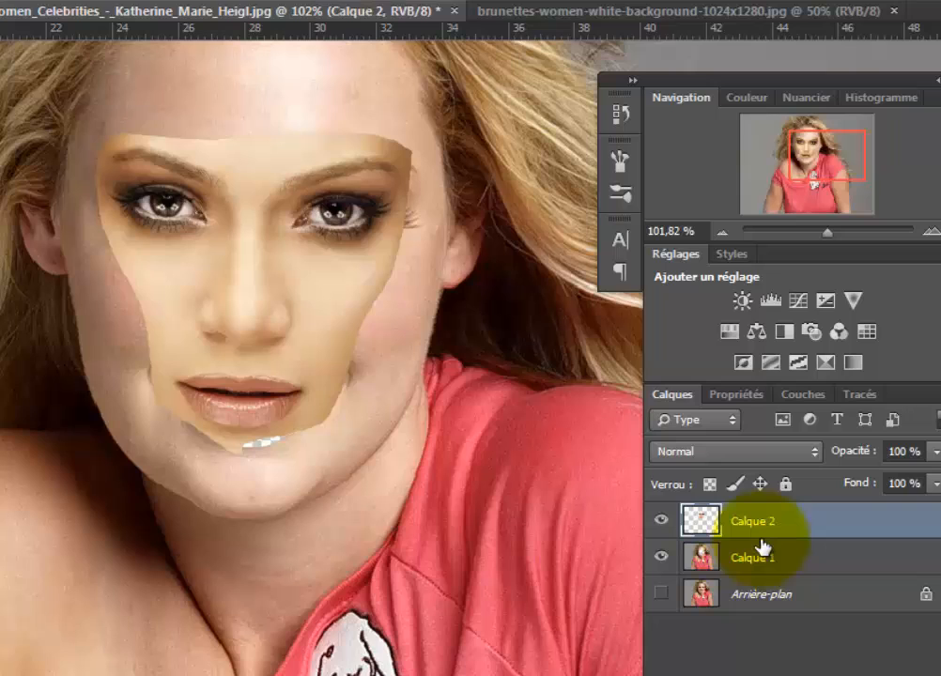
ctrl+click(757, 519)
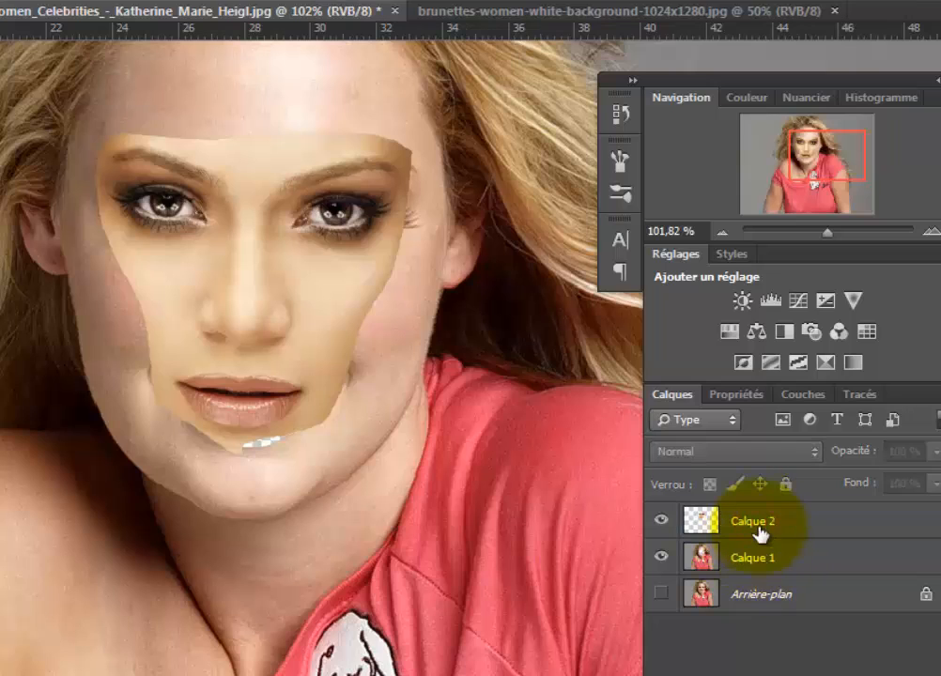
click(757, 522)
ctrl+click(759, 567)
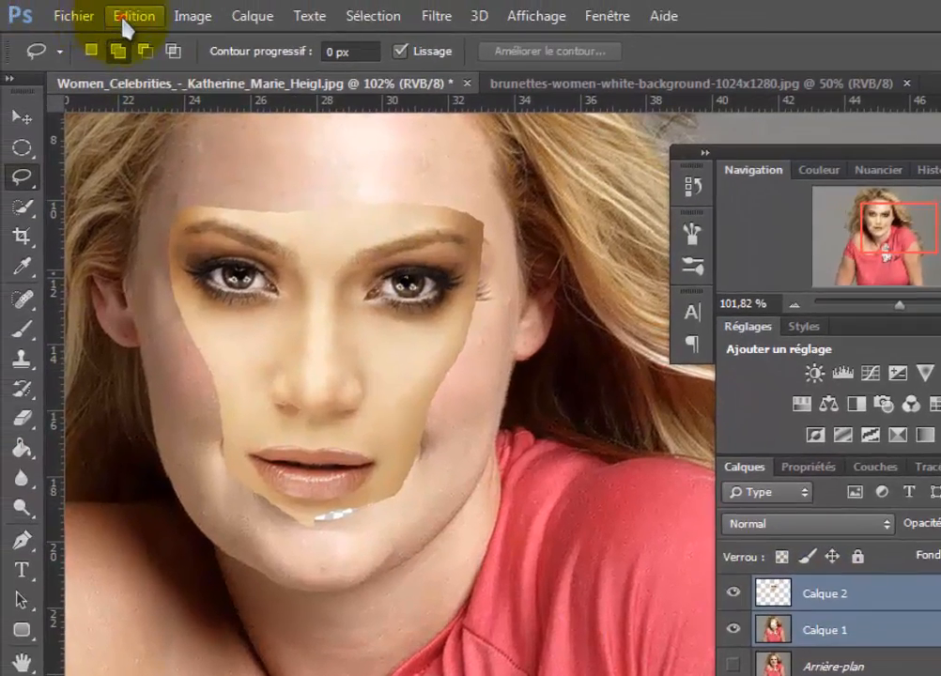
Auto-blend the two selected layers using the Panorama method with continuous tones and colours enabled
click(126, 17)
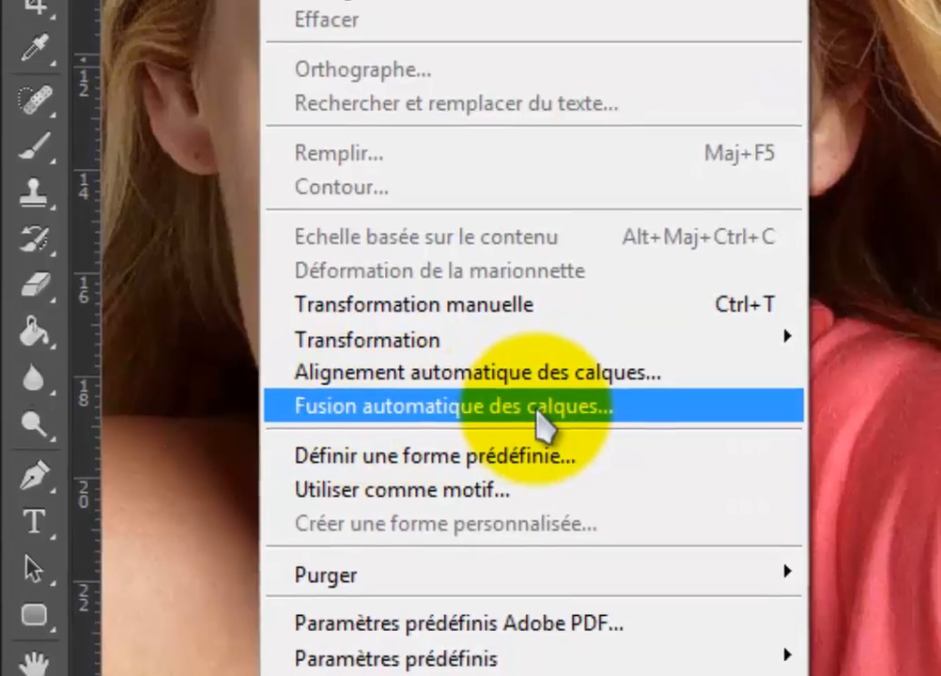
click(550, 392)
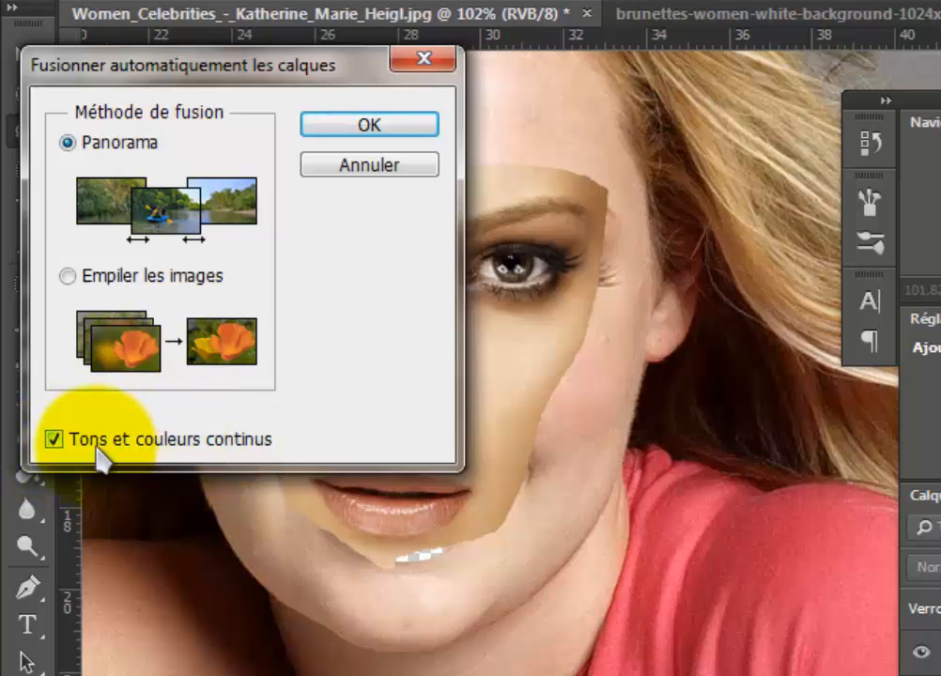
click(432, 134)
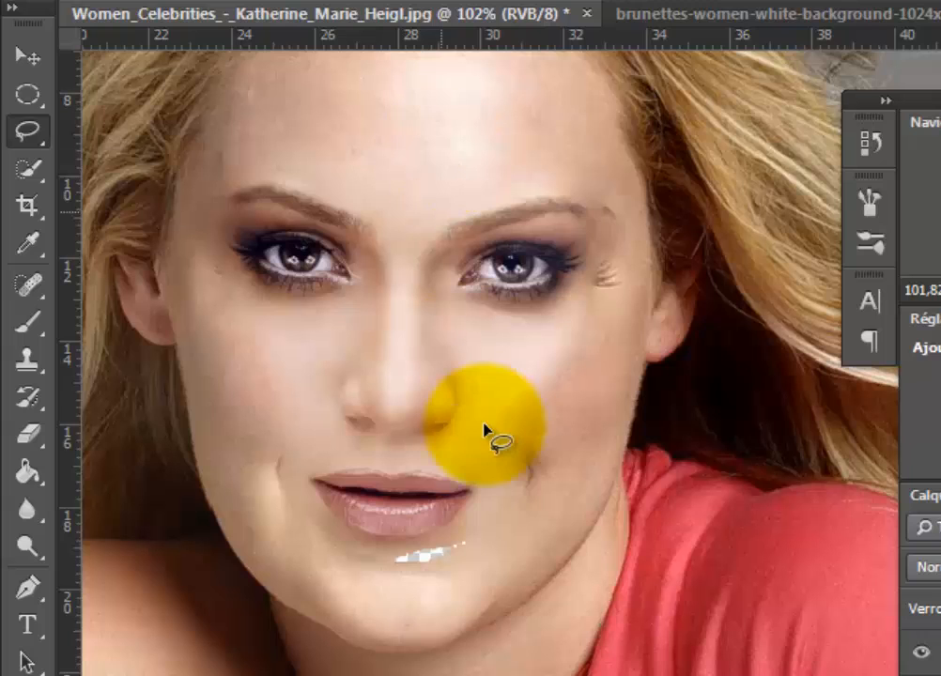
Merge the blended Calque 1 and Calque 2 into a single layer and keep it active
scroll(479, 459, up, 1)
scroll(472, 495, up, 3)
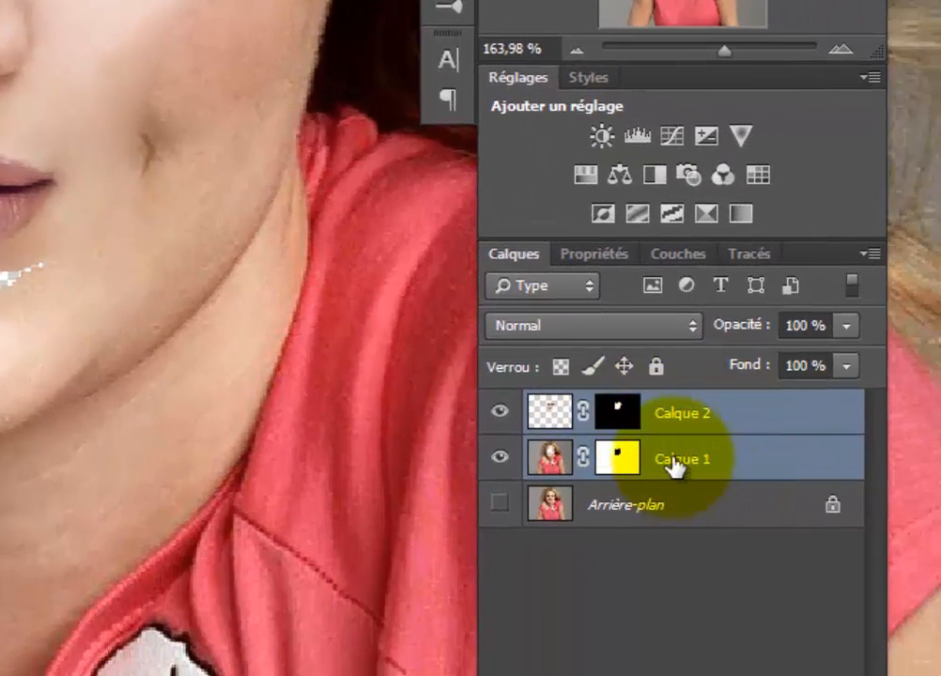
key(ctrl+e)
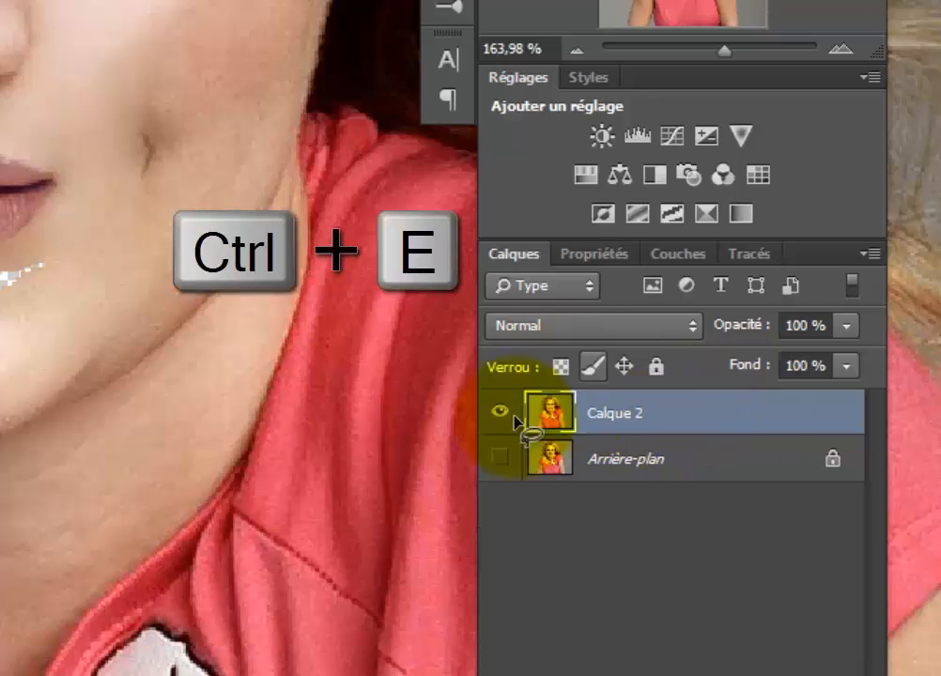
click(674, 414)
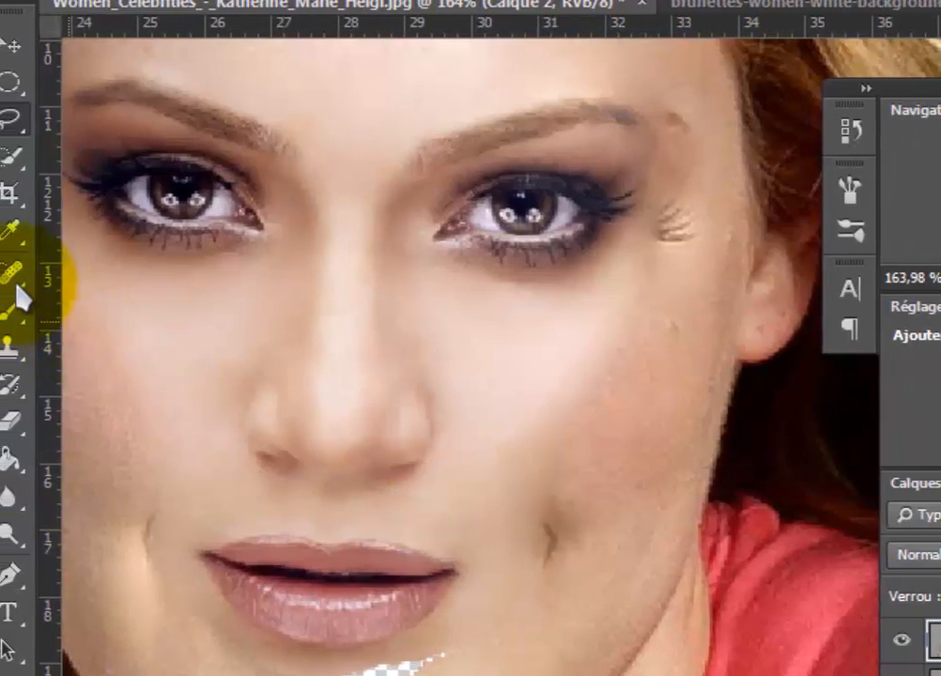
Heal the crease on the cheek right of the mouth and the transparent gap below the lower lip with the Spot Healing Brush
click(28, 273)
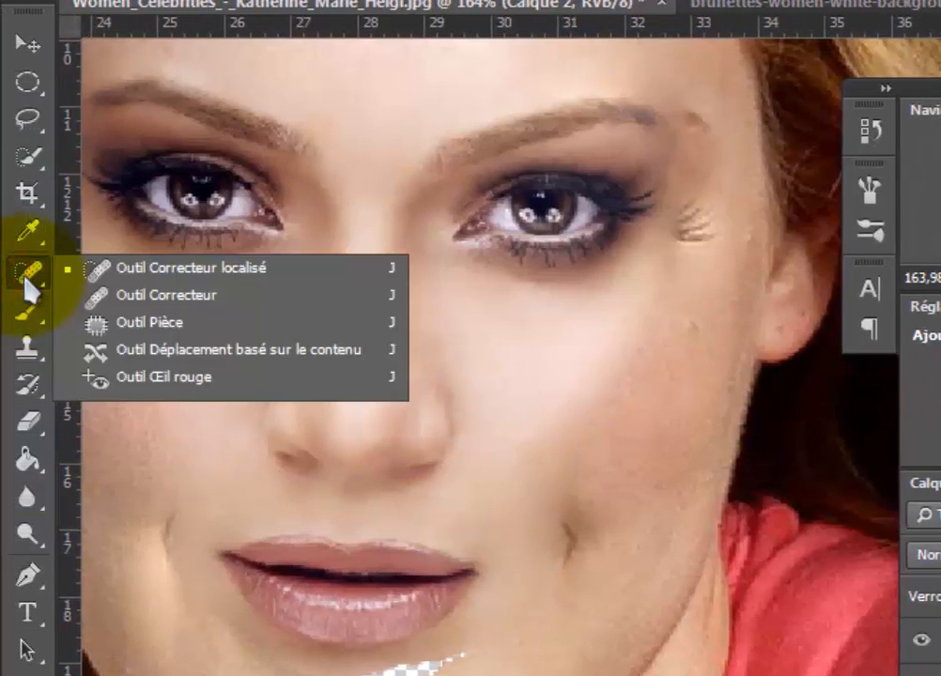
click(174, 267)
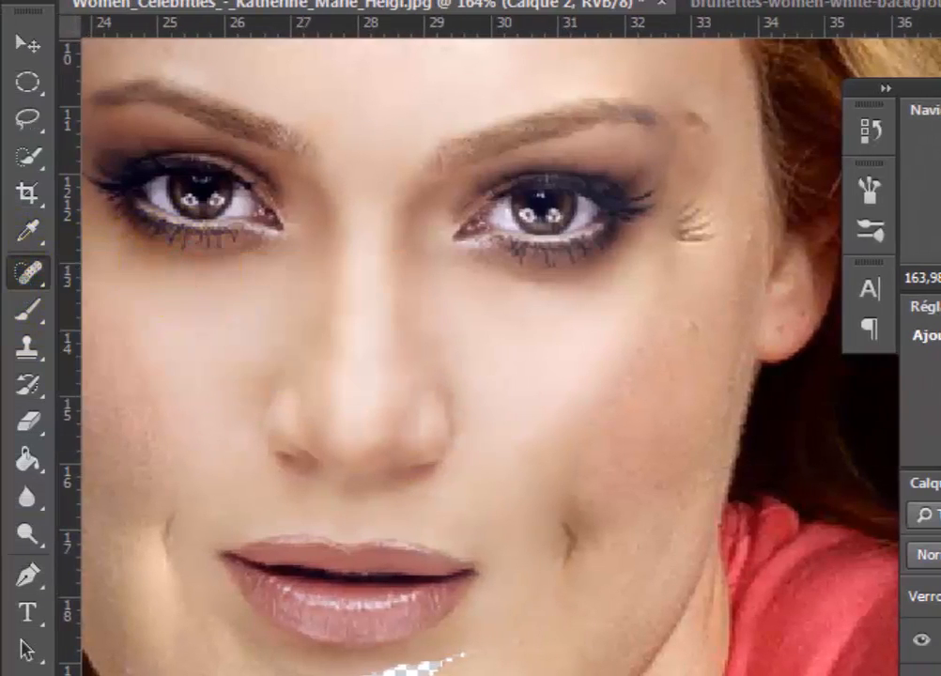
drag(877, 89, 940, 99)
scroll(729, 668, left, 6)
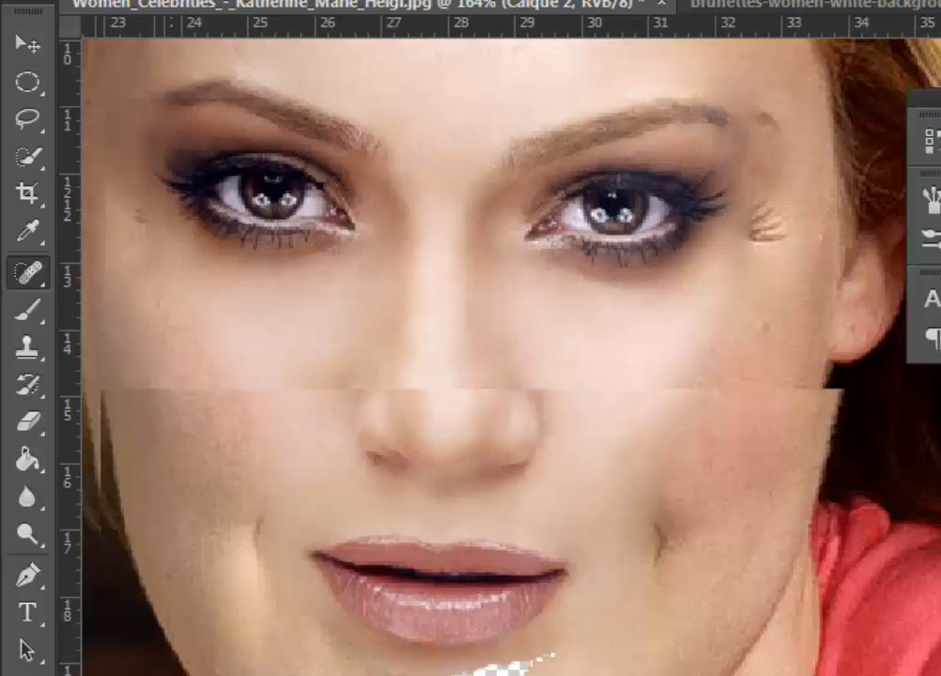
scroll(729, 667, right, 2)
scroll(683, 637, up, 2)
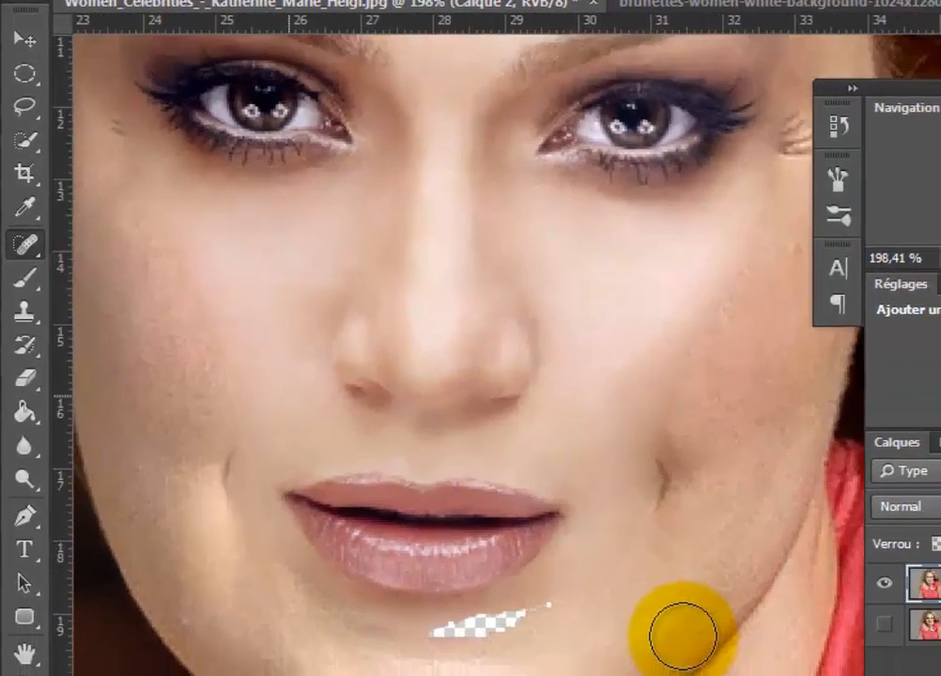
scroll(683, 636, up, 1)
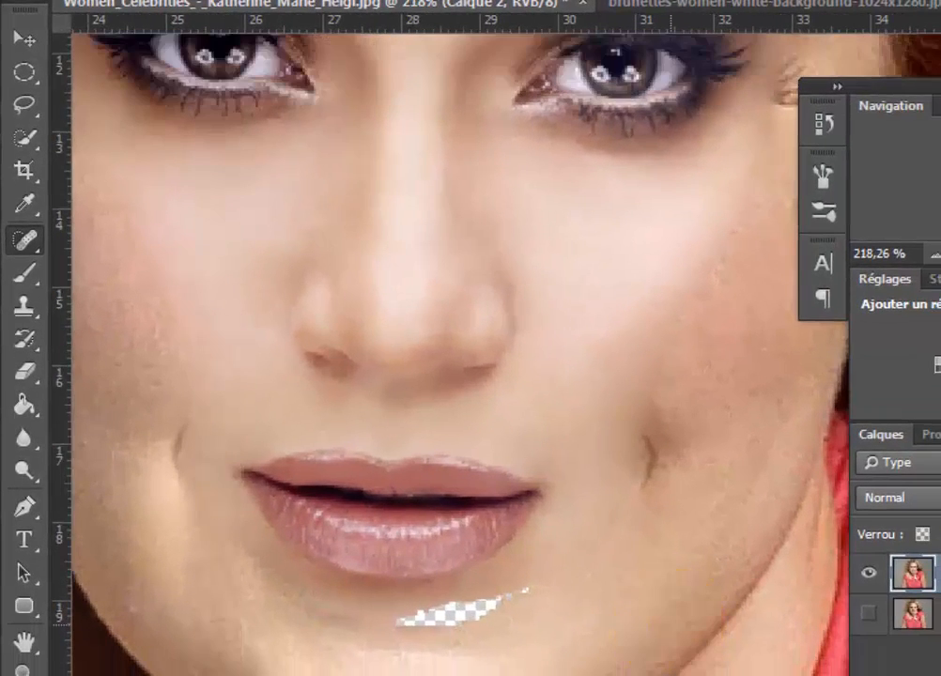
scroll(460, 355, left, 3)
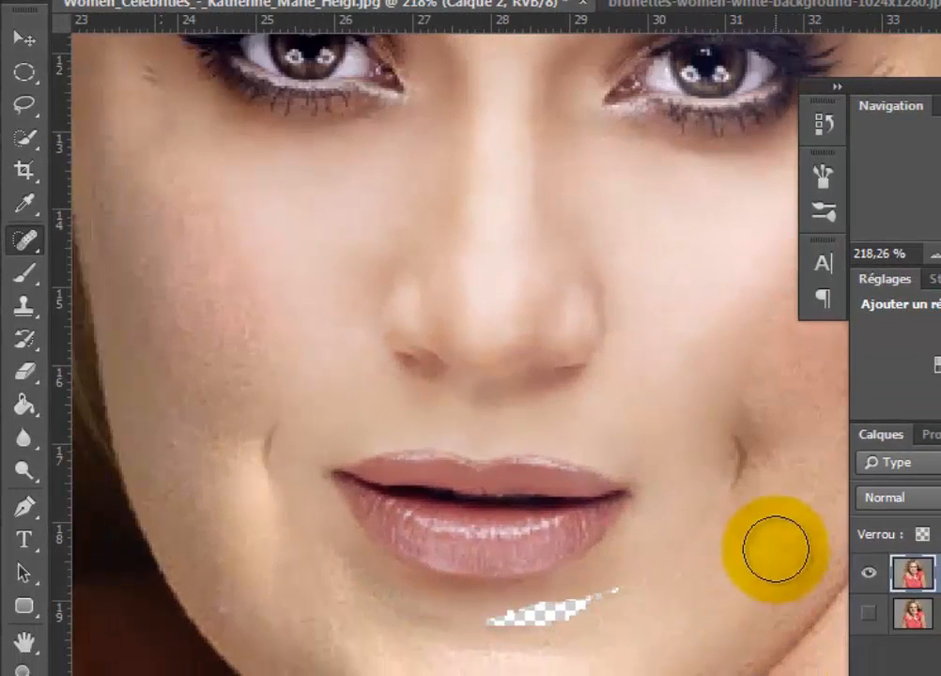
click(740, 435)
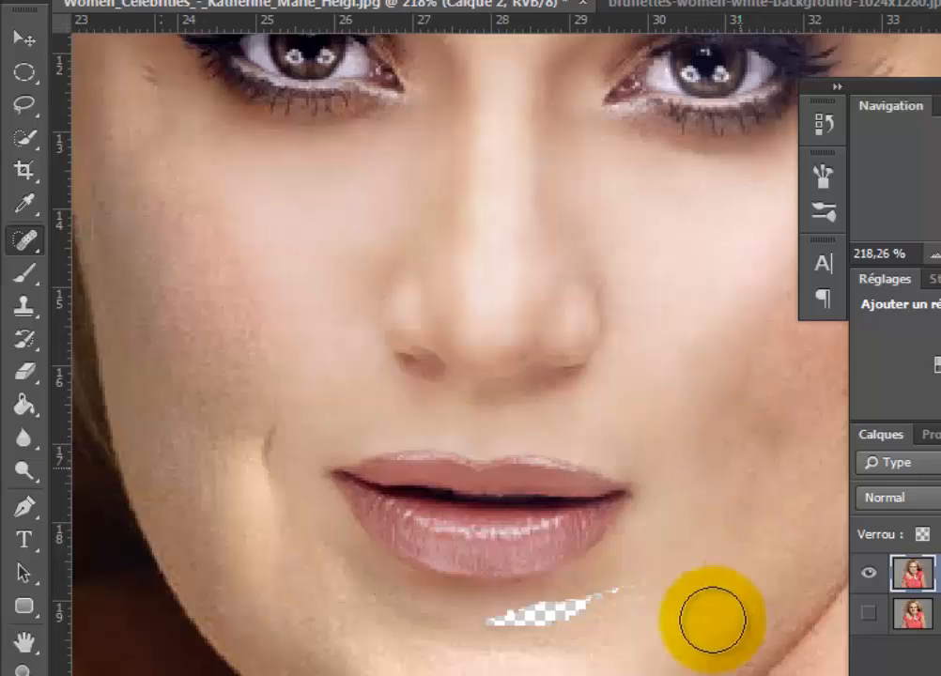
mouse_move(612, 601)
mouse_down()
mouse_move(567, 617)
mouse_move(416, 624)
mouse_up()
Heal the crease left of the mouth and the remaining dark blemishes on the chin below the lower lip
click(276, 452)
click(258, 456)
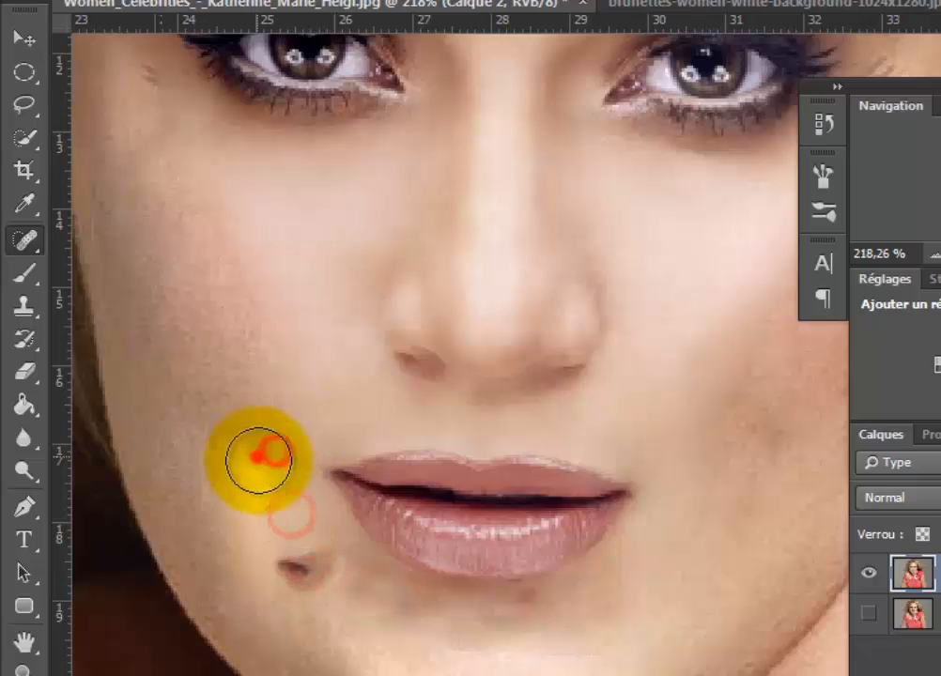
click(288, 563)
click(264, 448)
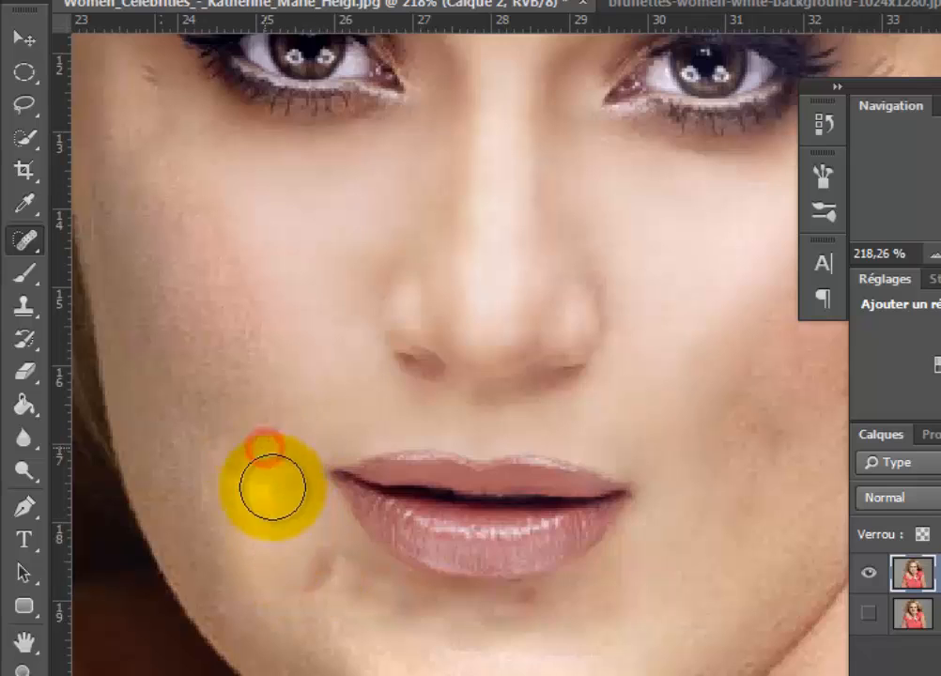
click(326, 568)
click(413, 609)
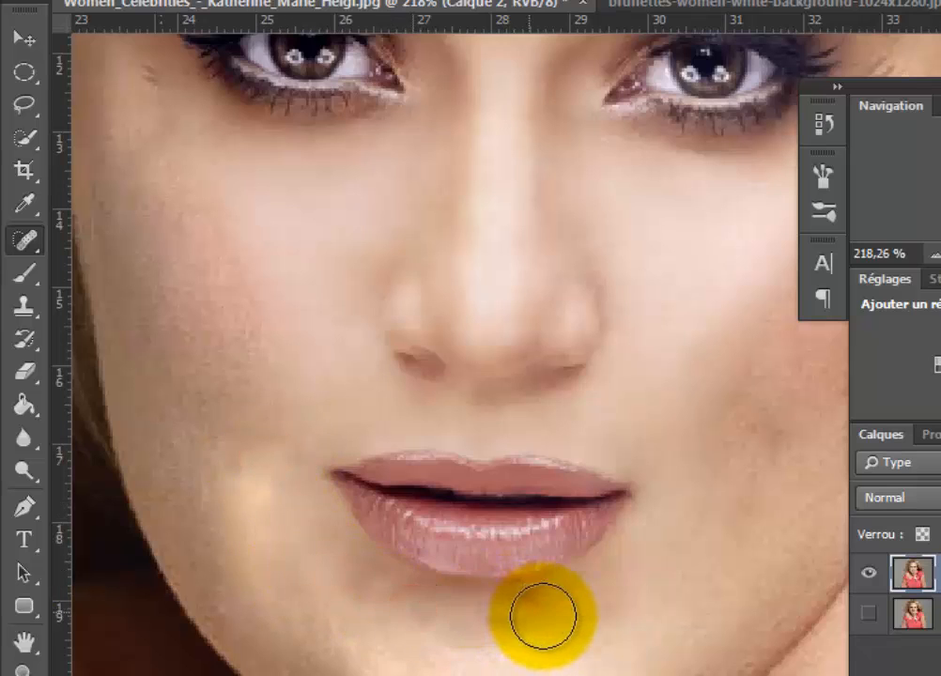
click(545, 618)
Remove the leftover eyelash marks beside both eyes and the spot at the right eyebrow's outer end with the Spot Healing Brush
scroll(573, 657, up, 5)
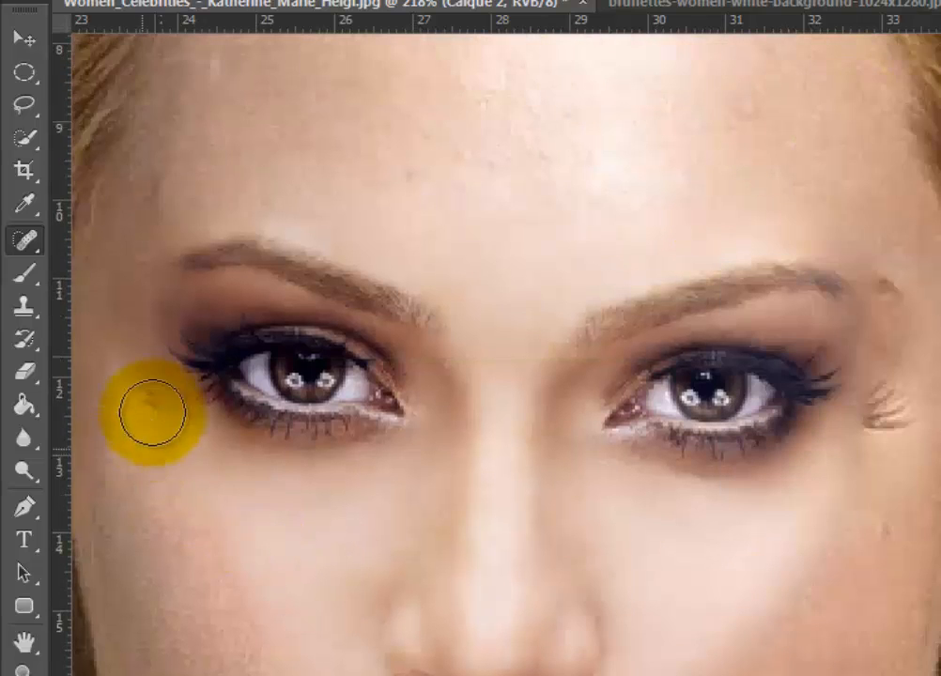
click(153, 400)
click(899, 408)
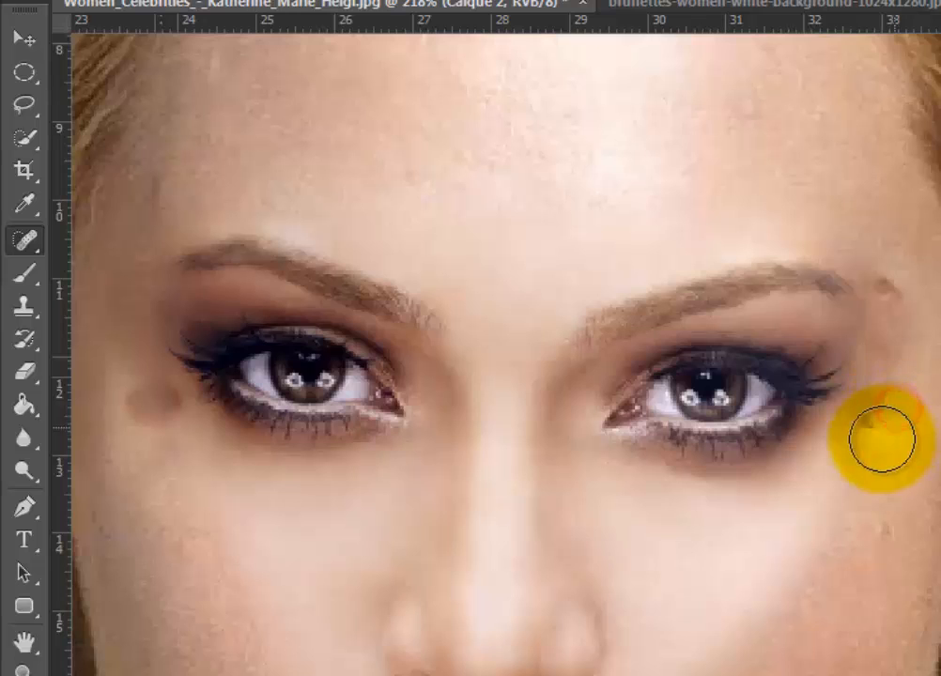
click(882, 438)
click(893, 404)
click(900, 279)
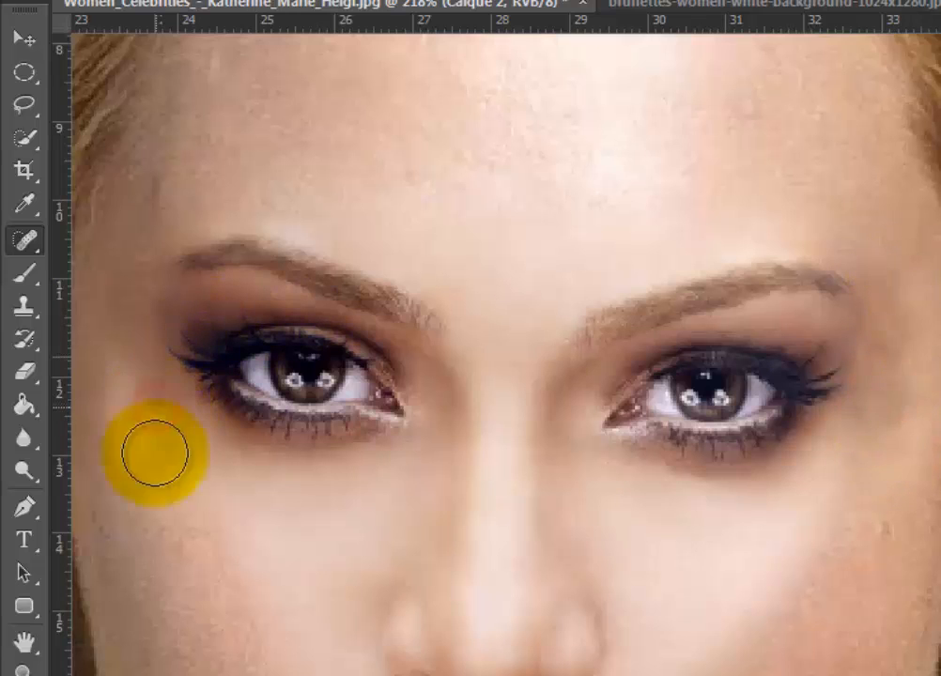
Examine the blended face from forehead to chin, including both cheeks and jaw edges, for marks that still need healing
scroll(342, 523, down, 5)
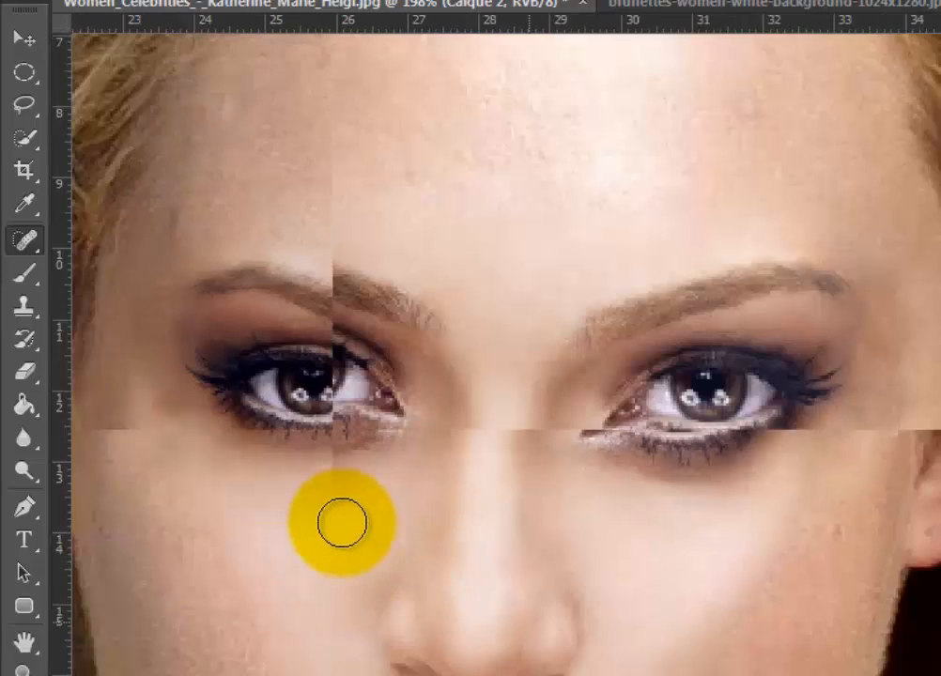
scroll(714, 558, down, 1)
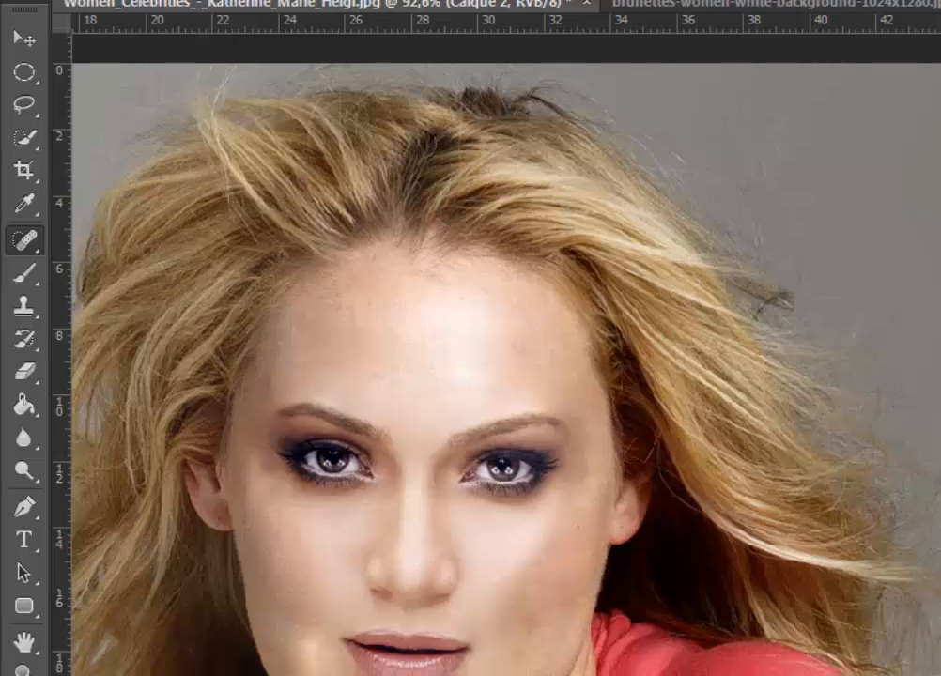
scroll(507, 357, down, 3)
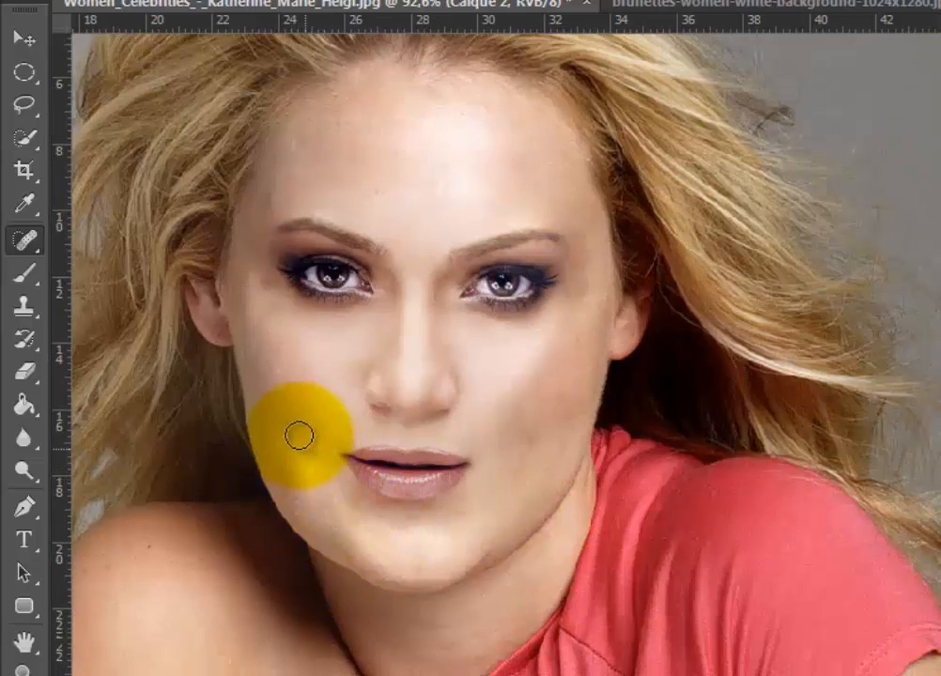
click(309, 479)
scroll(548, 515, down, 3)
scroll(549, 515, up, 4)
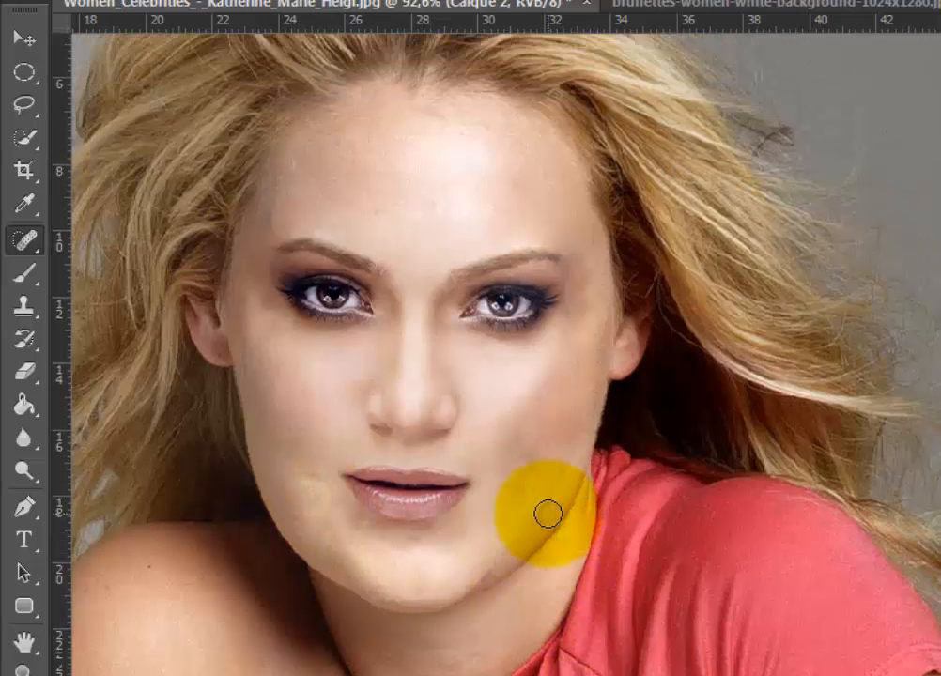
scroll(460, 508, up, 4)
scroll(460, 508, down, 2)
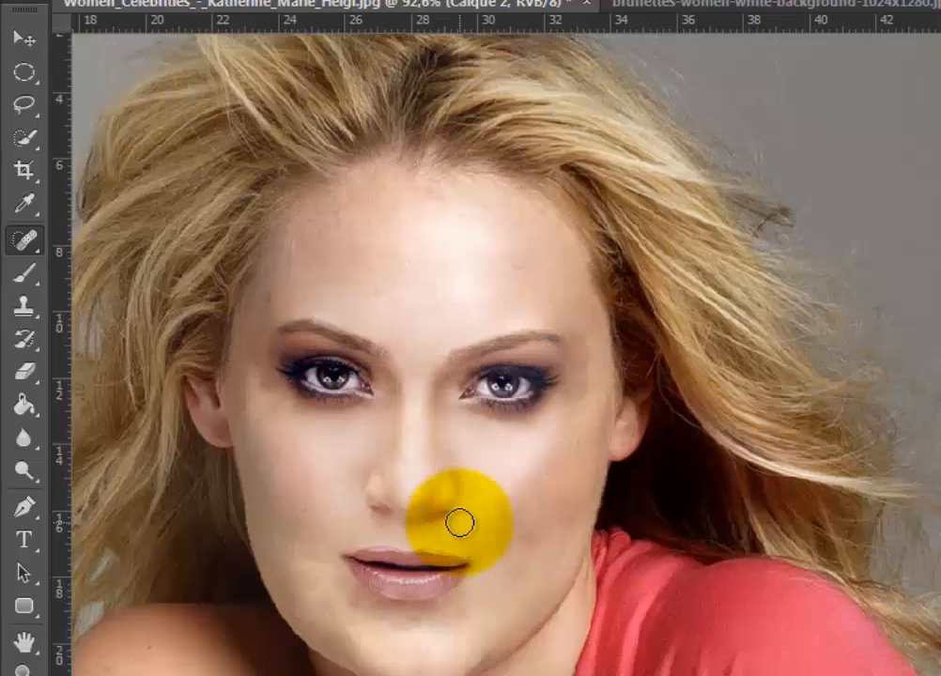
scroll(460, 516, up, 3)
scroll(459, 523, up, 1)
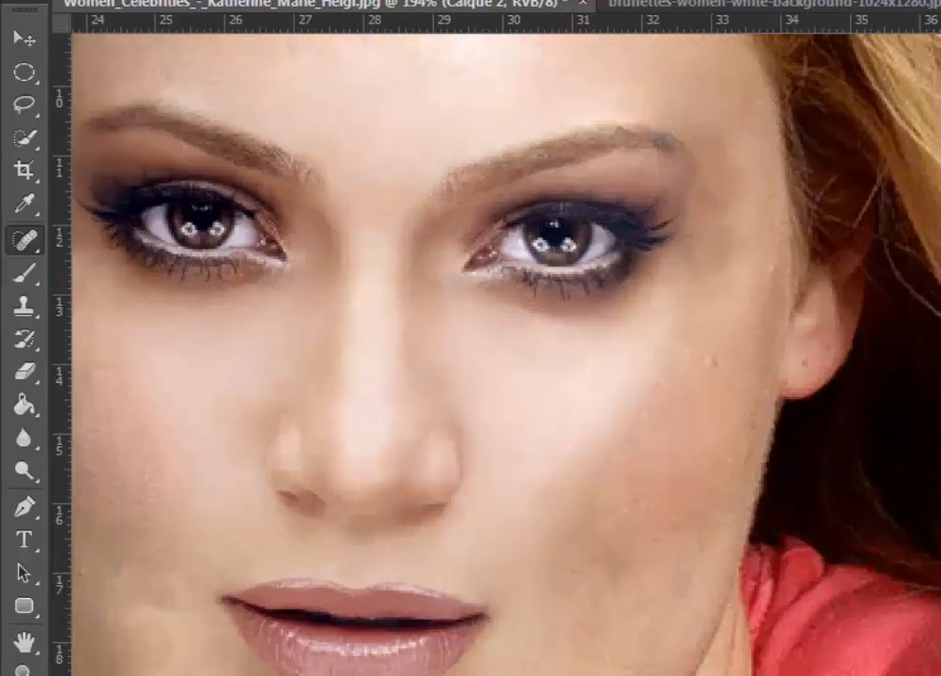
scroll(508, 357, down, 8)
scroll(507, 357, up, 2)
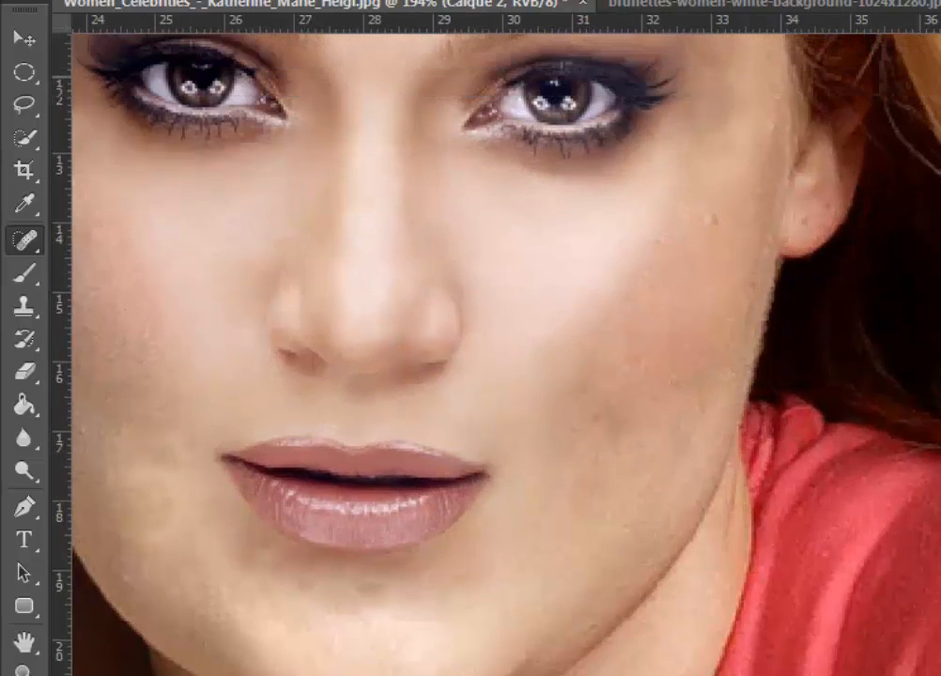
scroll(507, 357, right, 10)
scroll(507, 357, left, 20)
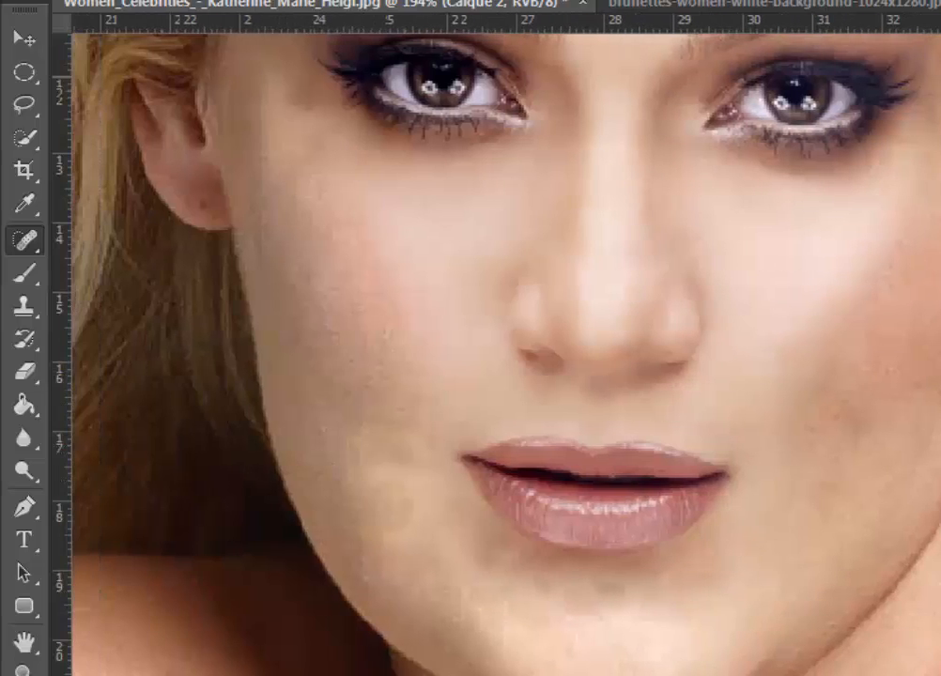
scroll(507, 357, down, 4)
scroll(507, 357, up, 2)
scroll(507, 357, up, 3)
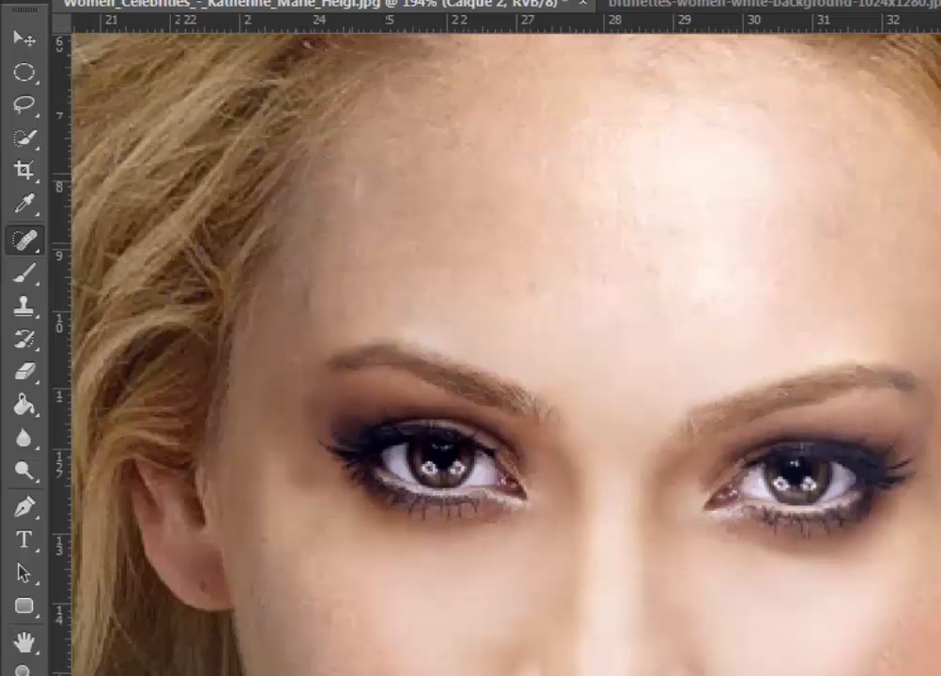
scroll(507, 357, down, 6)
scroll(507, 357, down, 3)
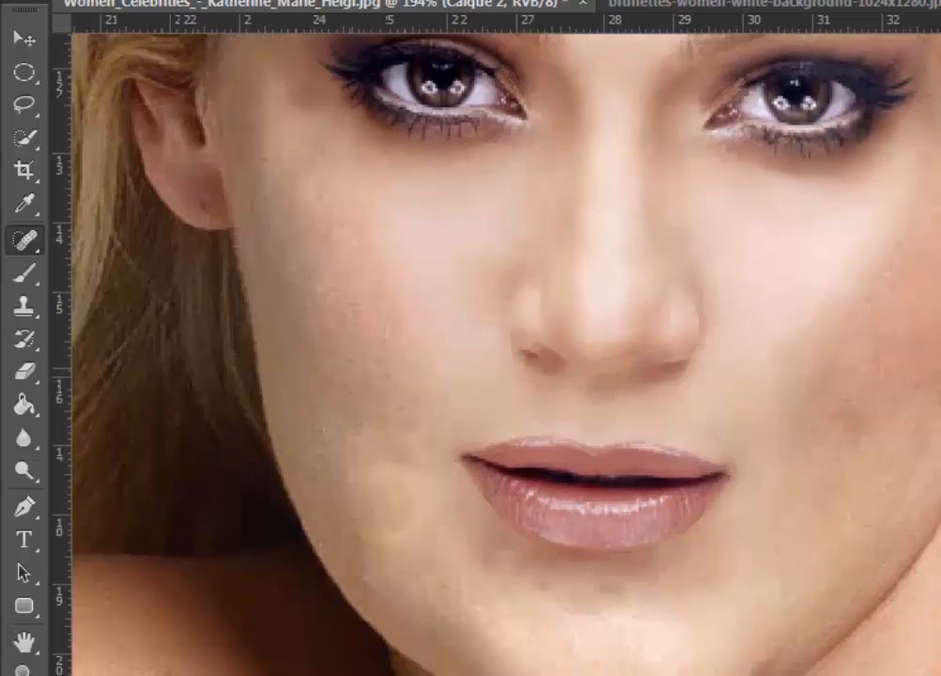
Heal the uneven skin patches on the cheek beside the left corner of the mouth with the Spot Healing Brush
click(428, 406)
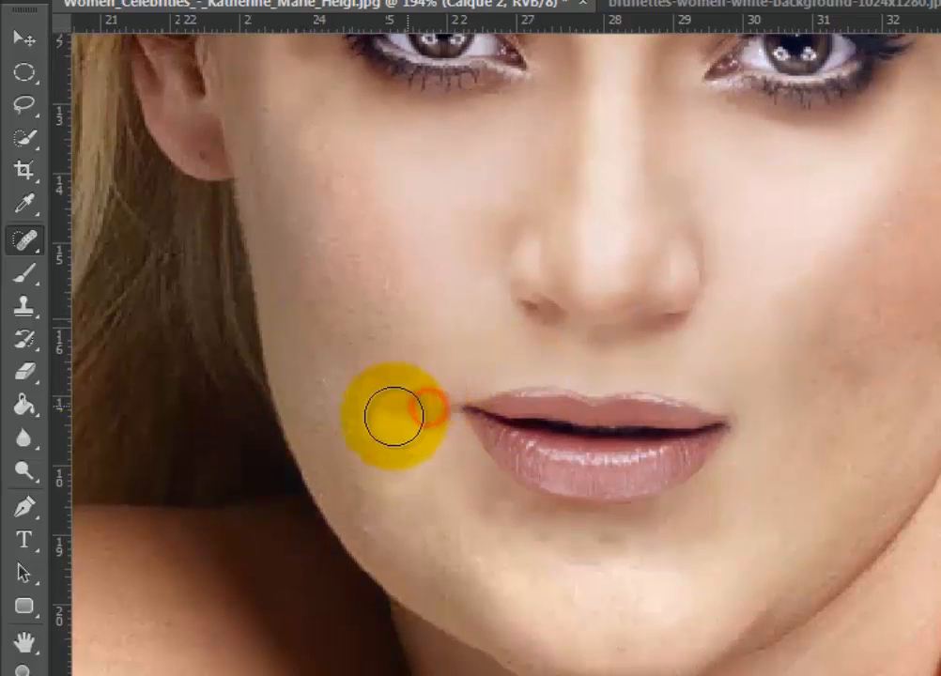
click(389, 426)
click(410, 485)
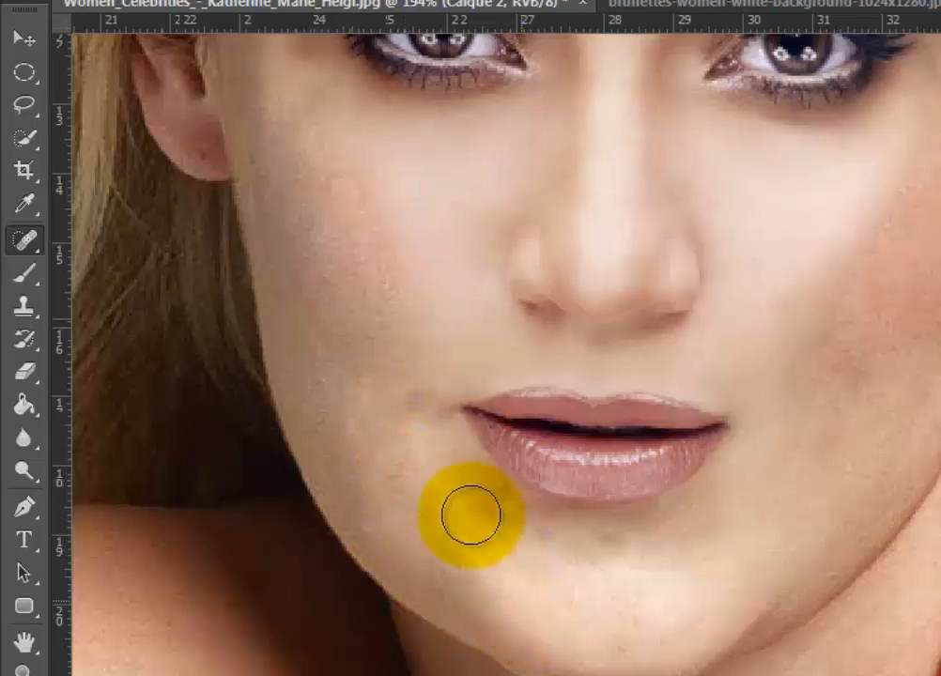
click(429, 401)
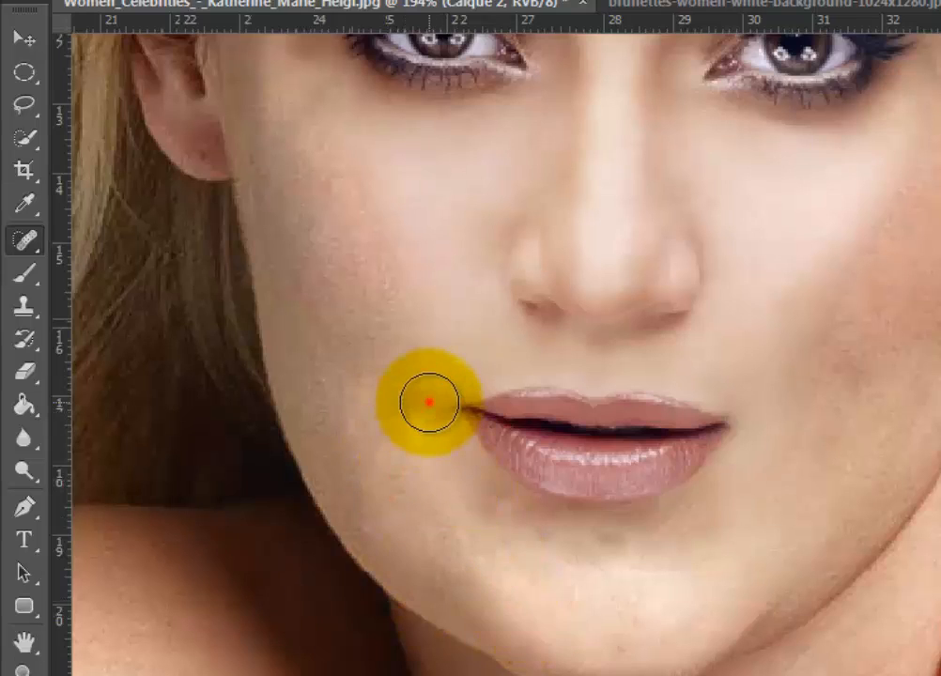
Heal the dark, blotchy patches on the chin just below the lower lip with the Spot Healing Brush
click(518, 533)
click(554, 544)
click(622, 540)
click(676, 534)
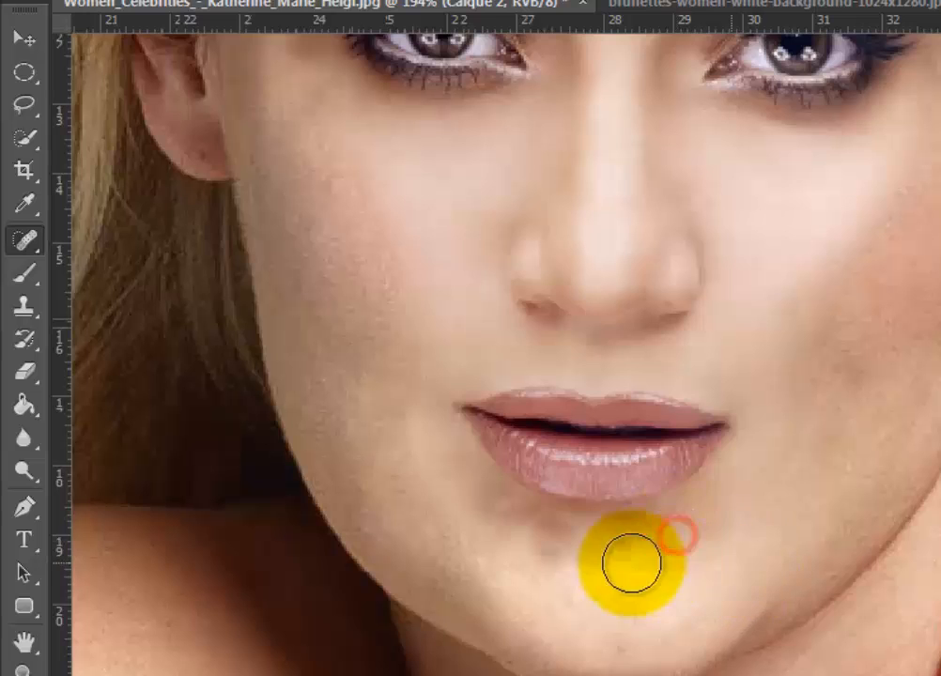
click(551, 552)
click(498, 515)
Add a Teinte/Saturation adjustment layer above Calque 2 and set its Luminosité to +12
scroll(739, 481, down, 5)
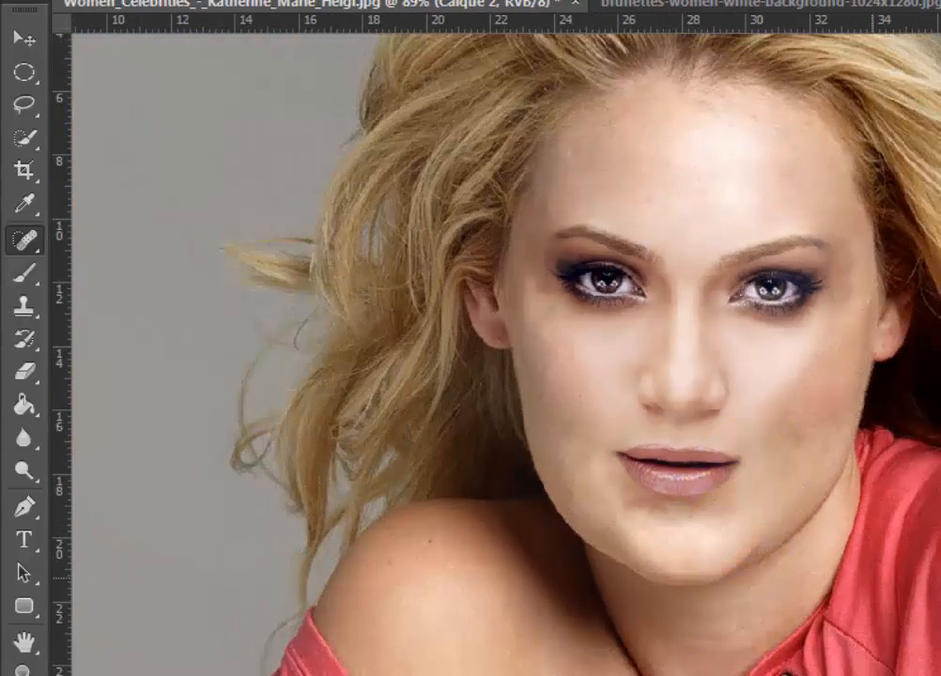
scroll(714, 672, up, 1)
drag(685, 672, 304, 24)
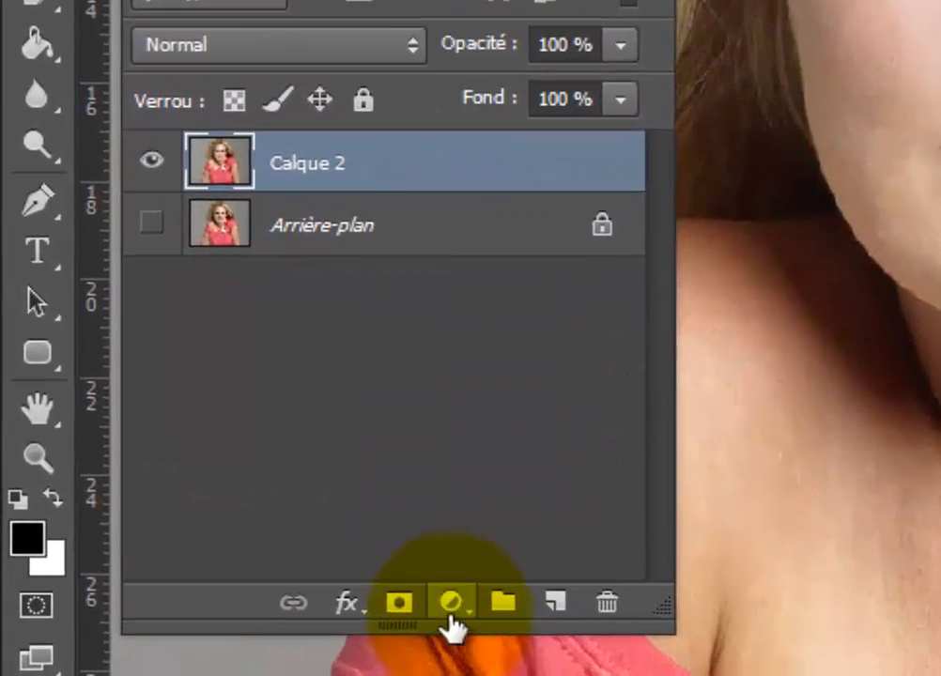
click(451, 610)
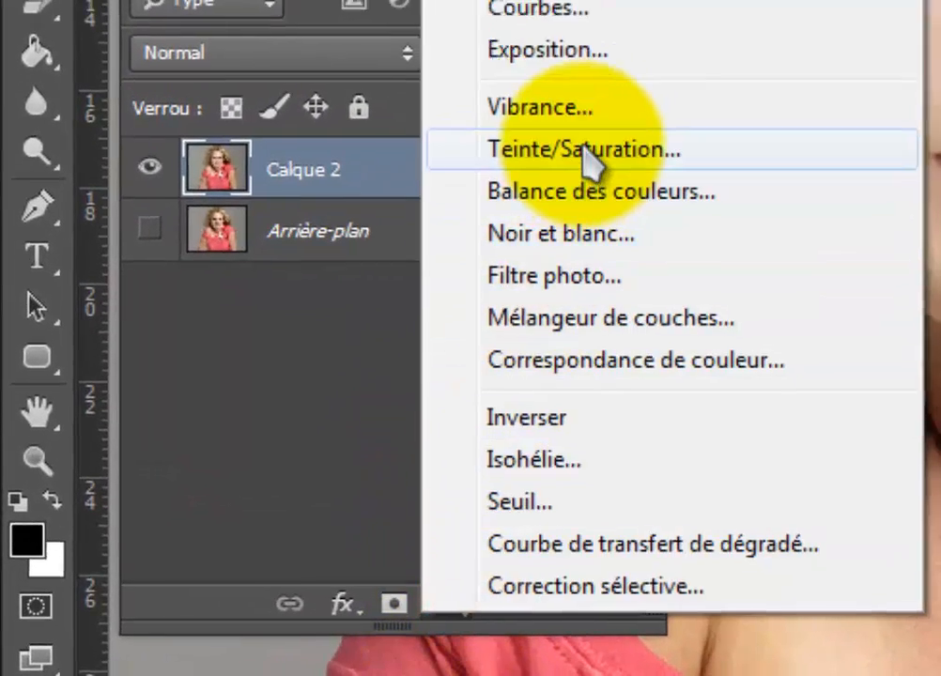
click(592, 146)
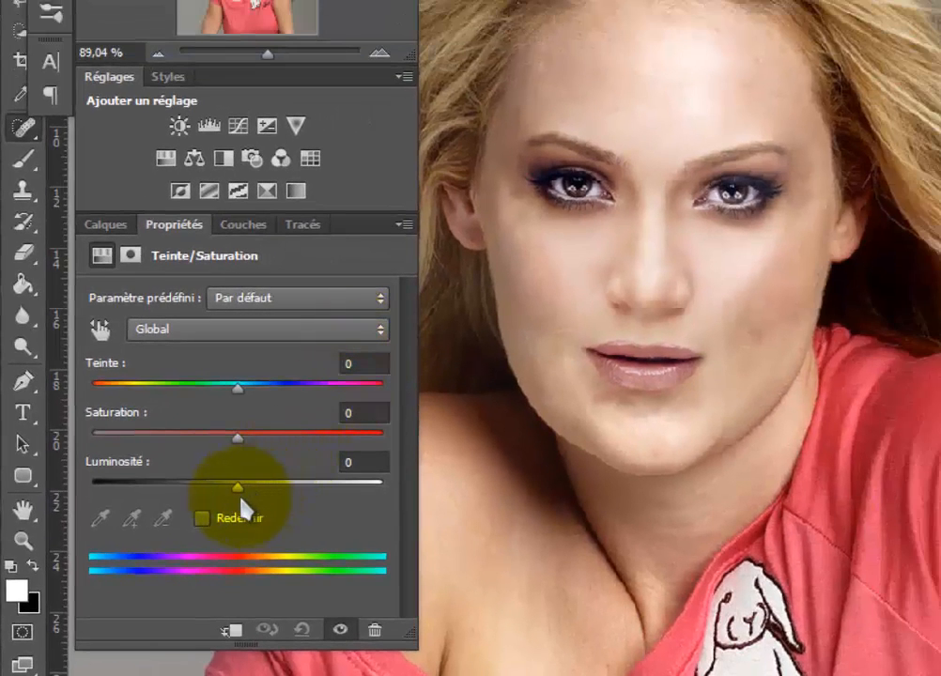
drag(236, 489, 261, 499)
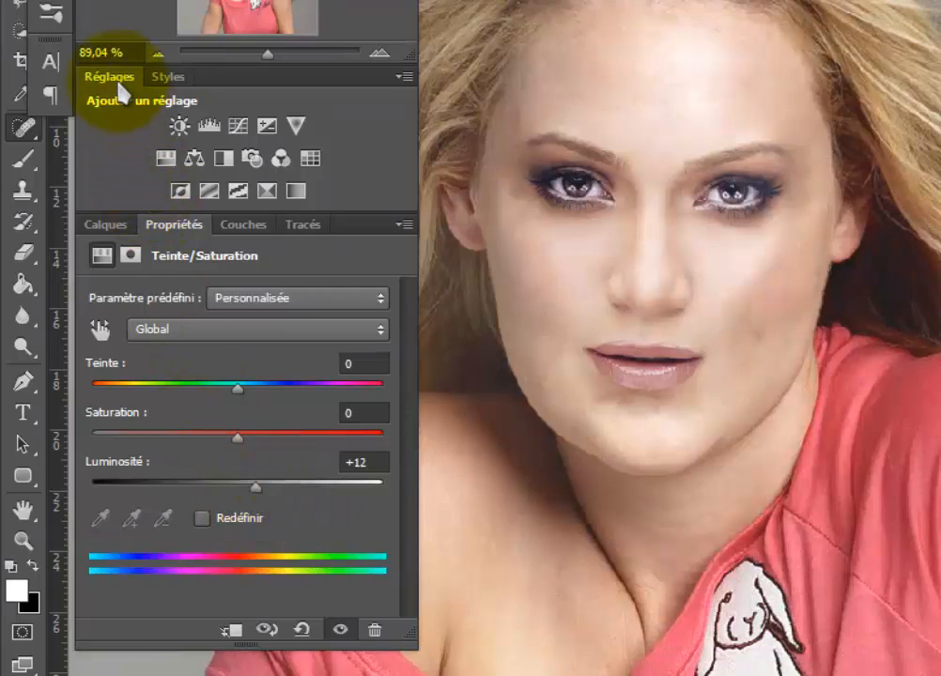
Show the Arrière-plan layer and toggle Calque 2's visibility to compare the original face with the swapped one, leaving Calque 2 shown
click(111, 224)
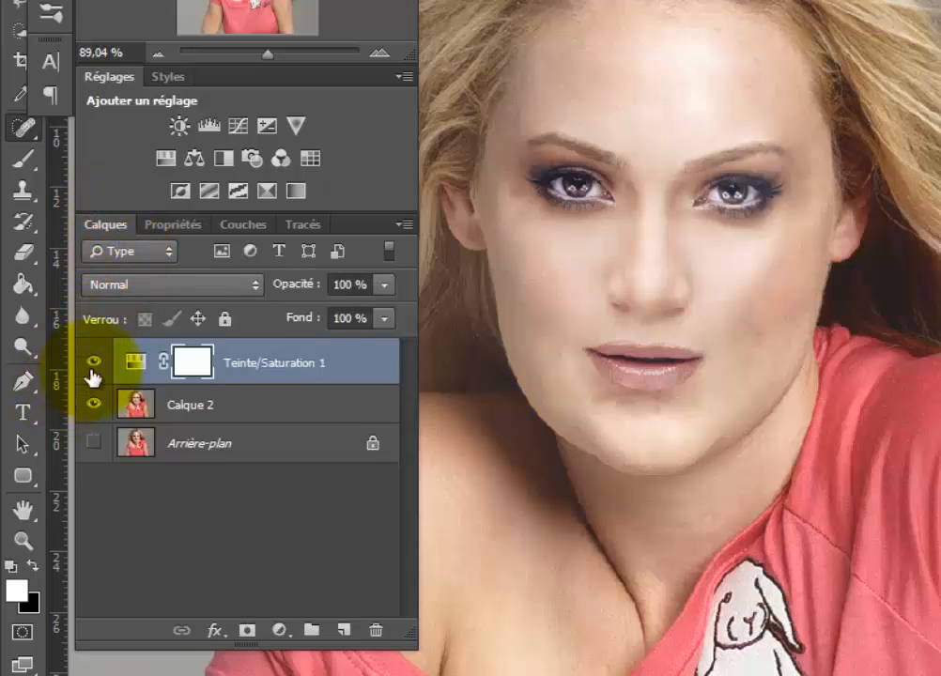
click(94, 442)
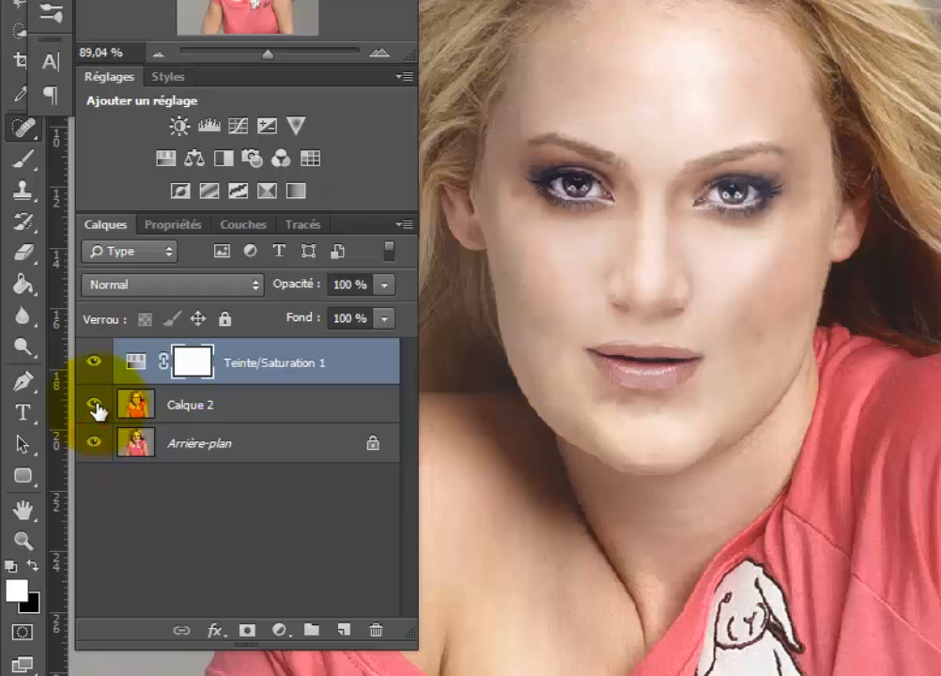
click(95, 405)
click(95, 405)
click(94, 405)
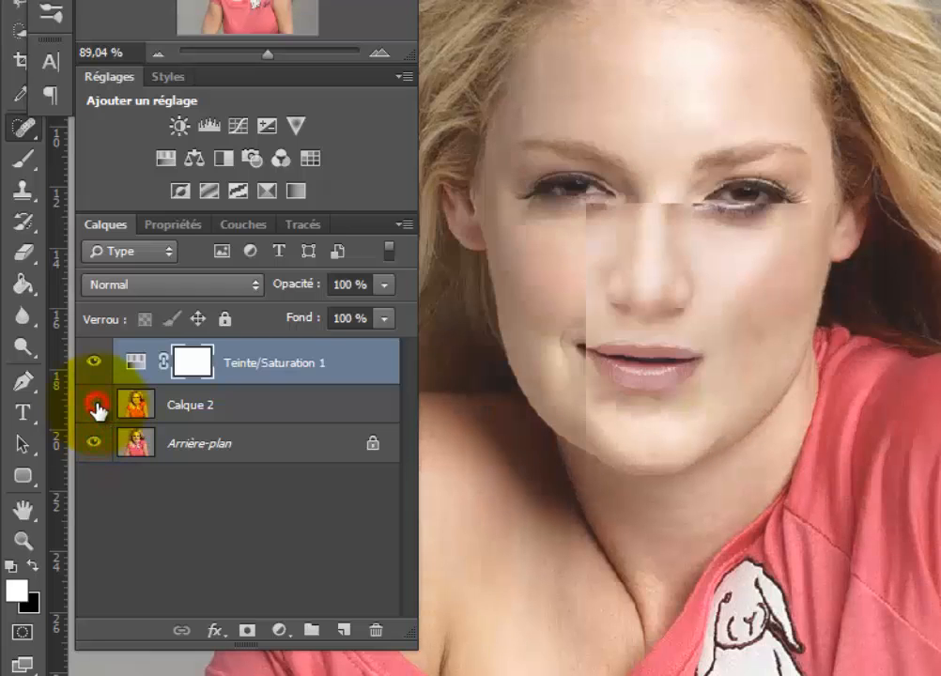
click(95, 405)
click(95, 404)
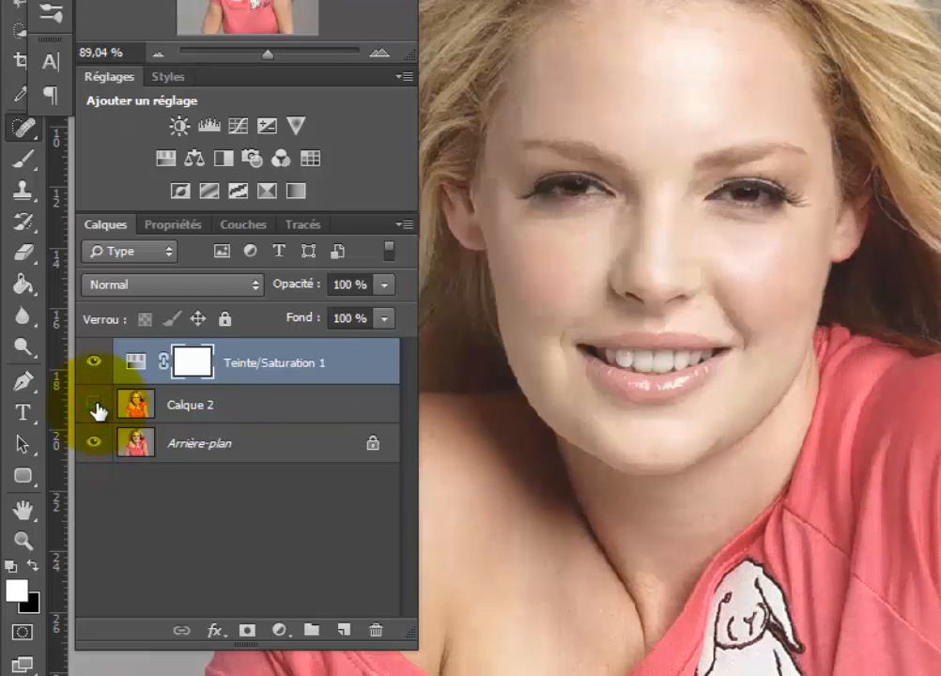
click(95, 404)
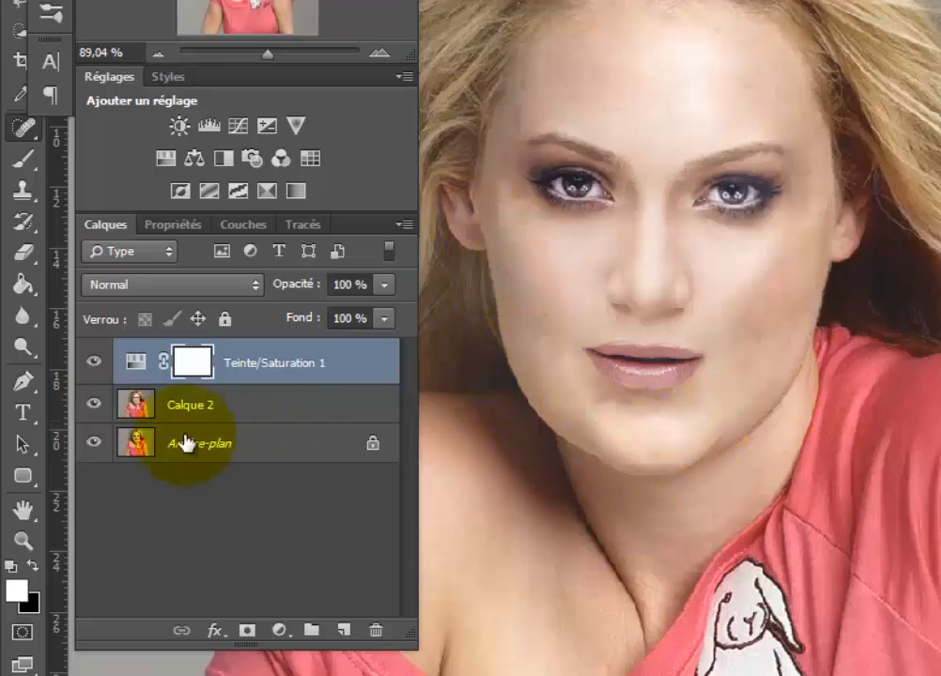
click(92, 408)
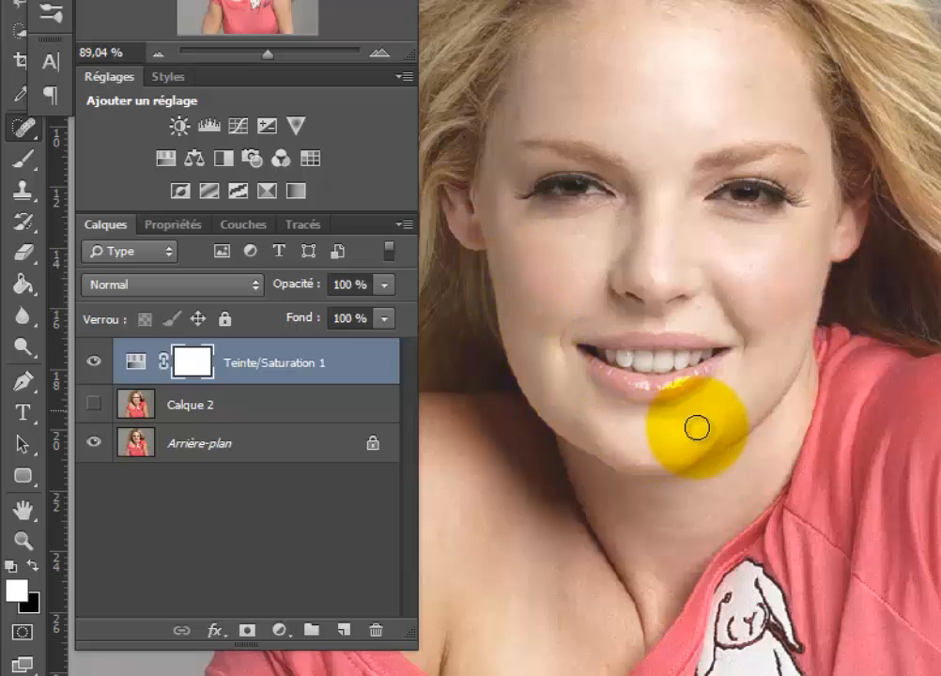
click(92, 405)
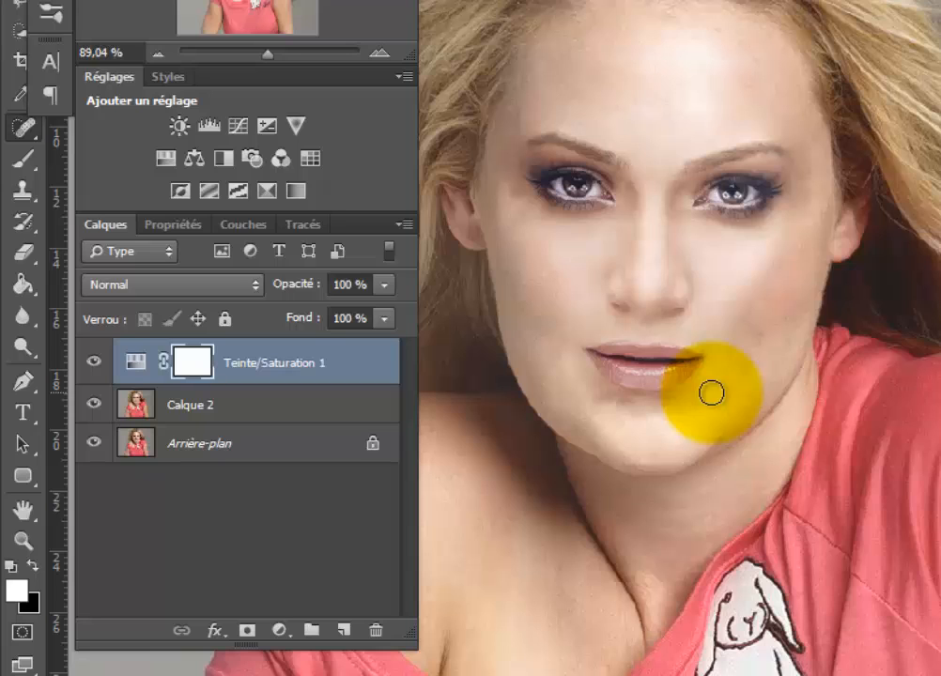
click(210, 375)
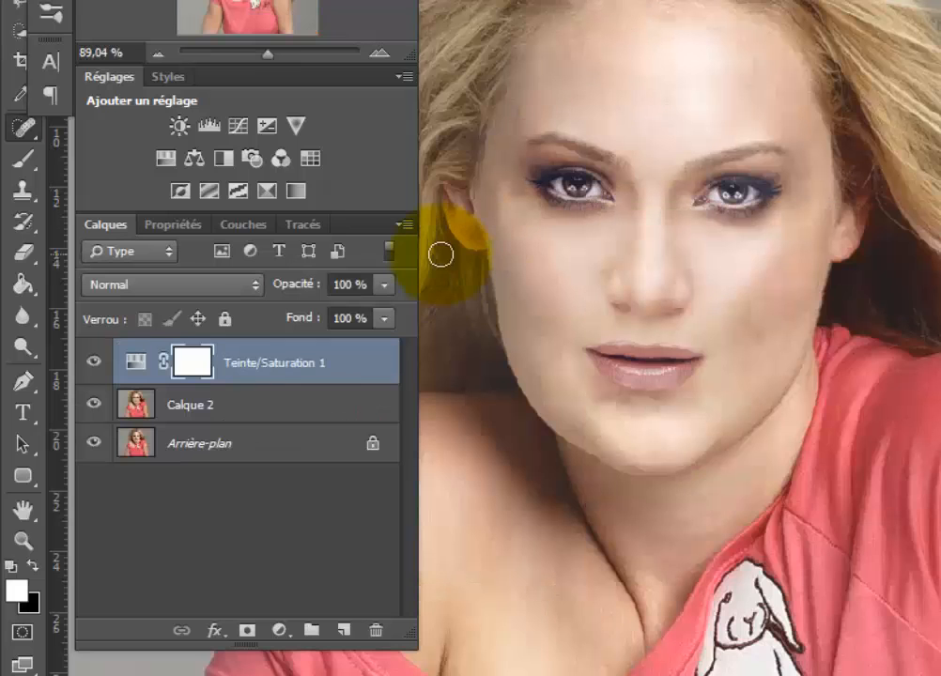
click(94, 404)
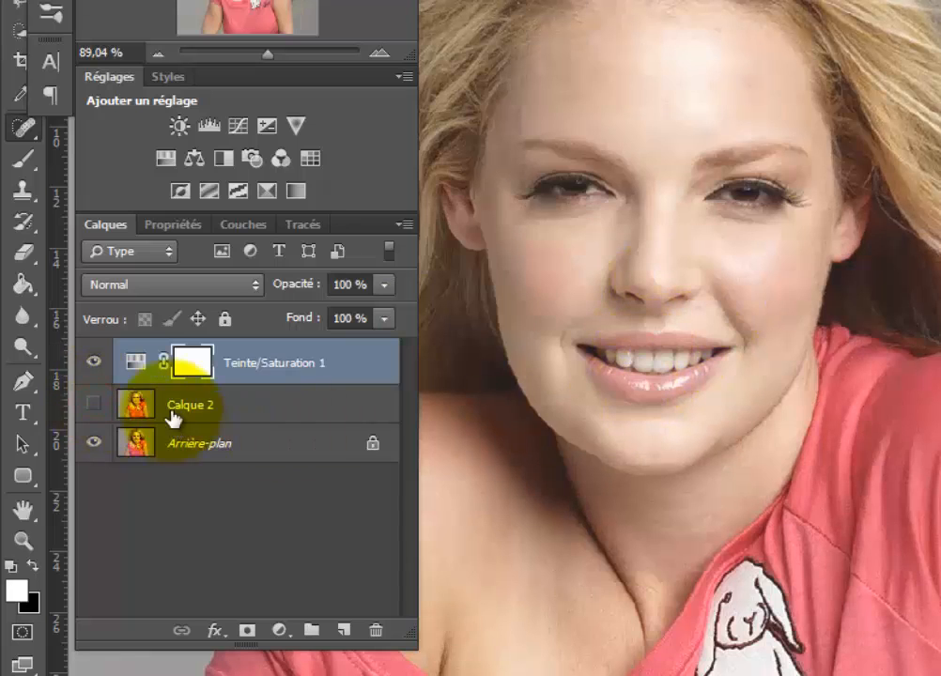
click(92, 403)
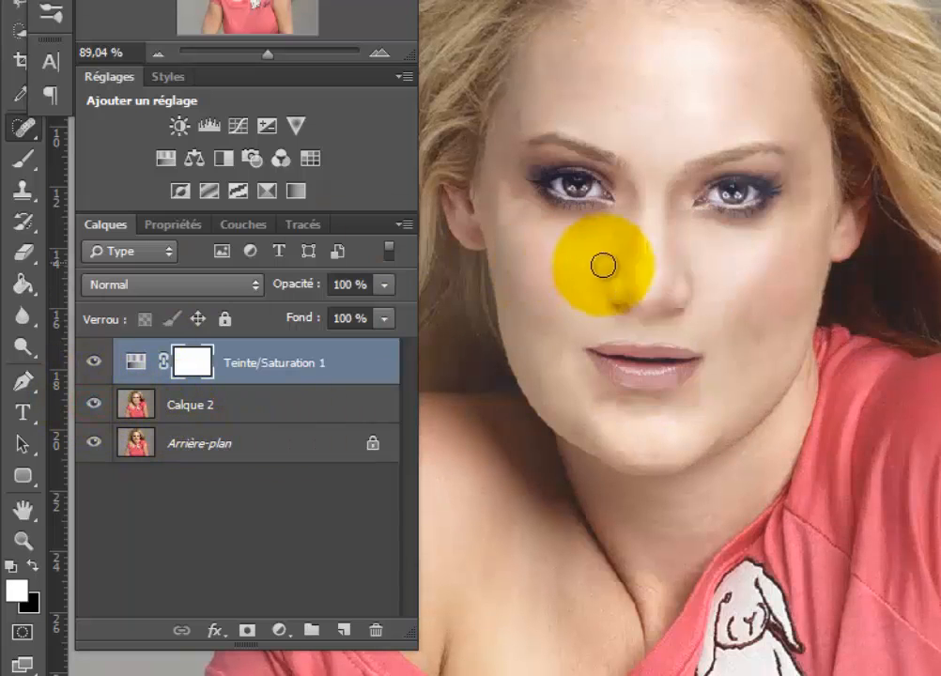